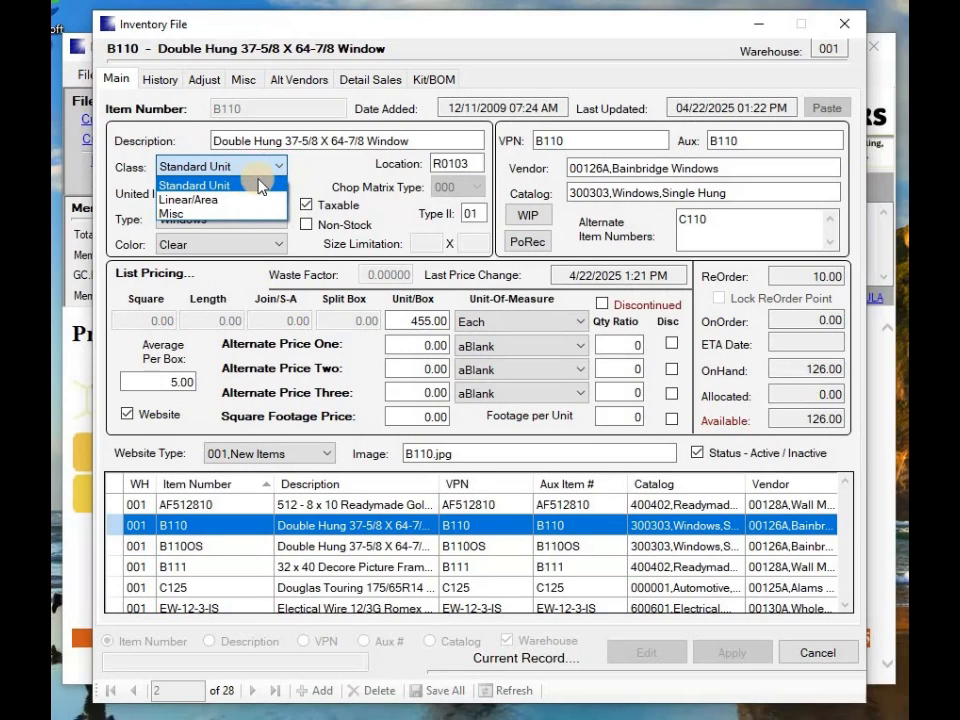
Step: Review item B110's class, type and color choices, keeping Standard Unit, Windows and Clear
left_click(188, 188)
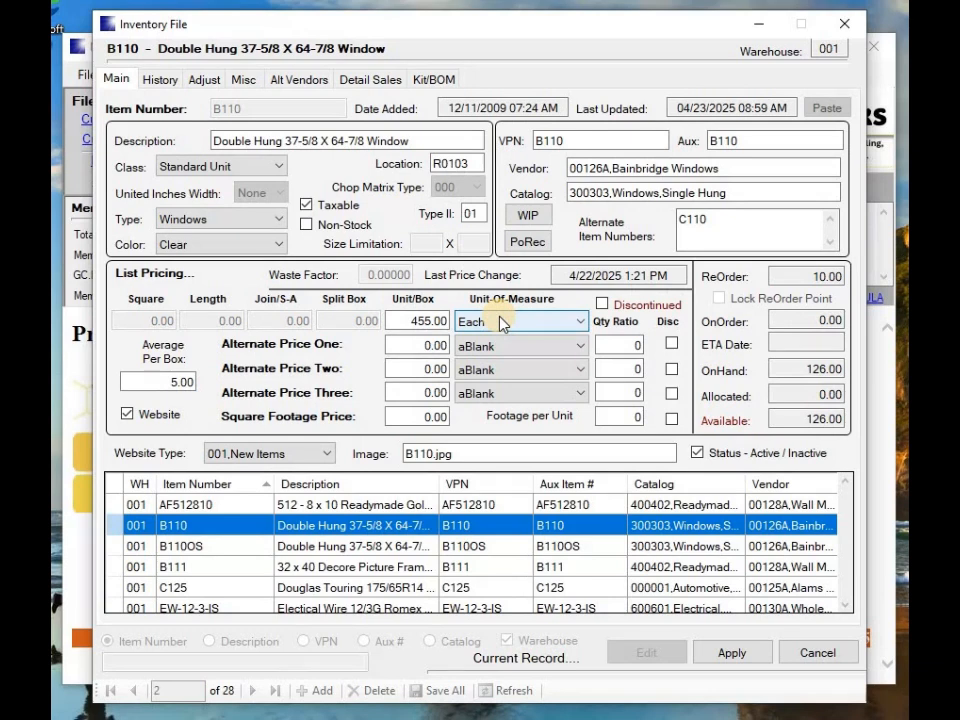
left_click(808, 369)
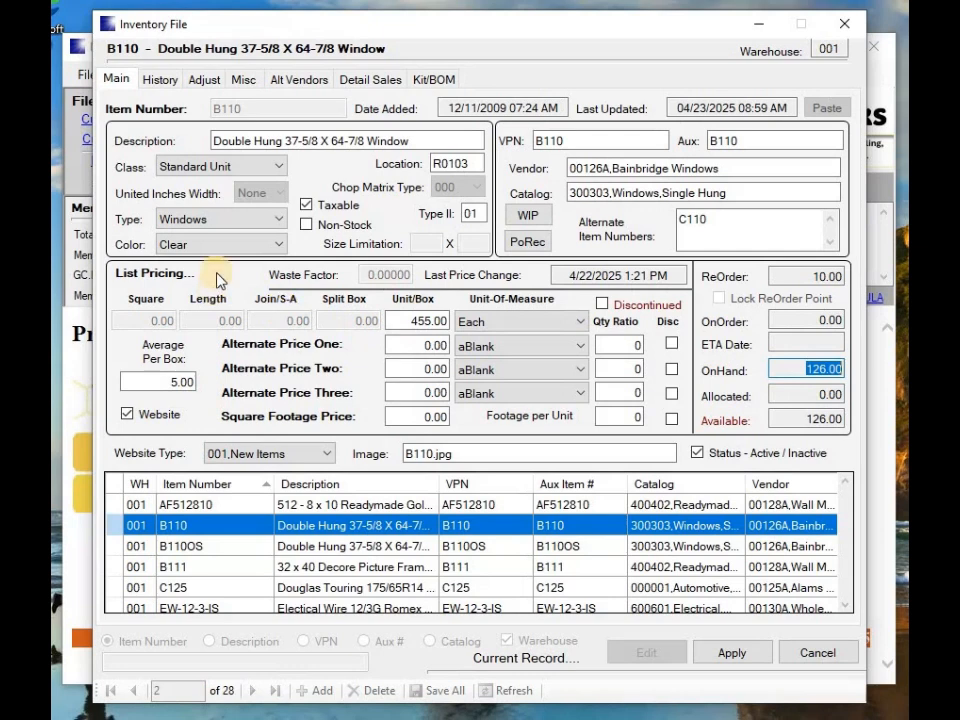
left_click(281, 222)
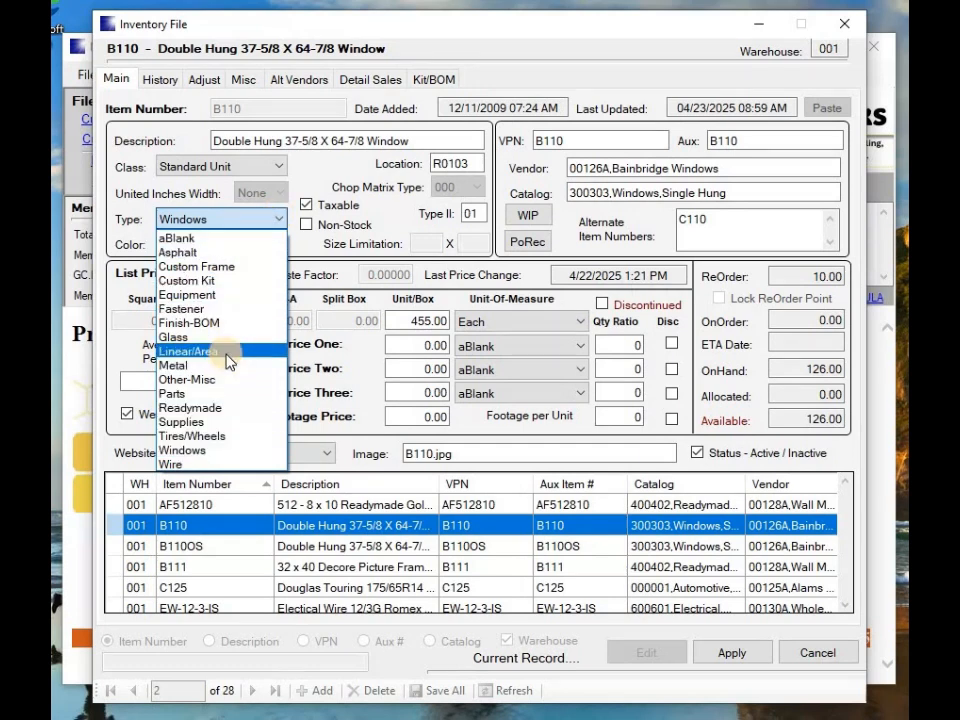
left_click(197, 452)
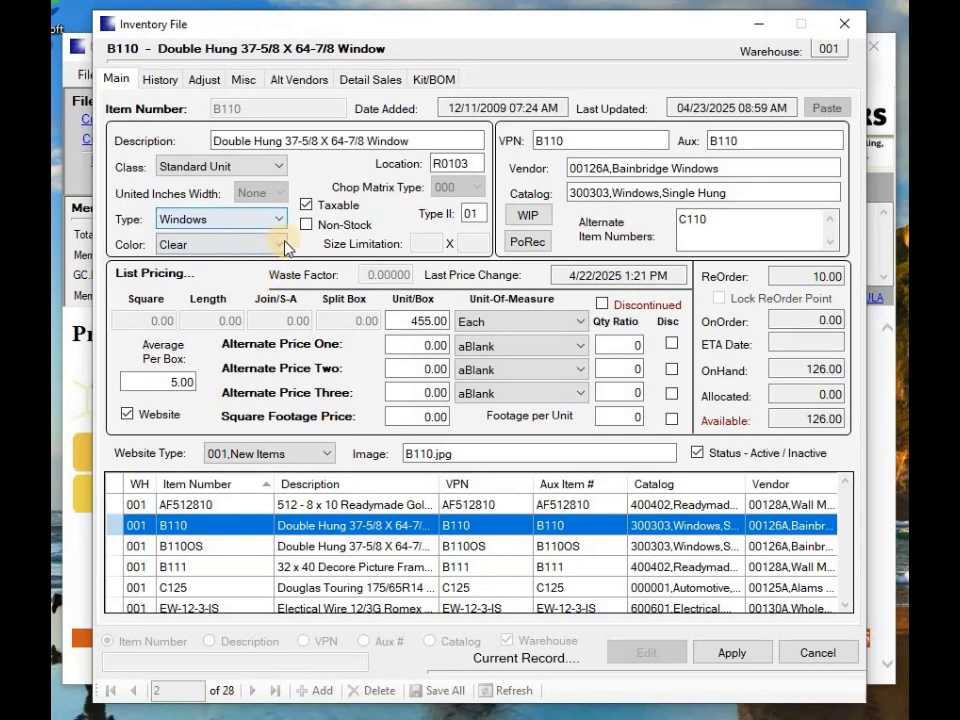
left_click(281, 244)
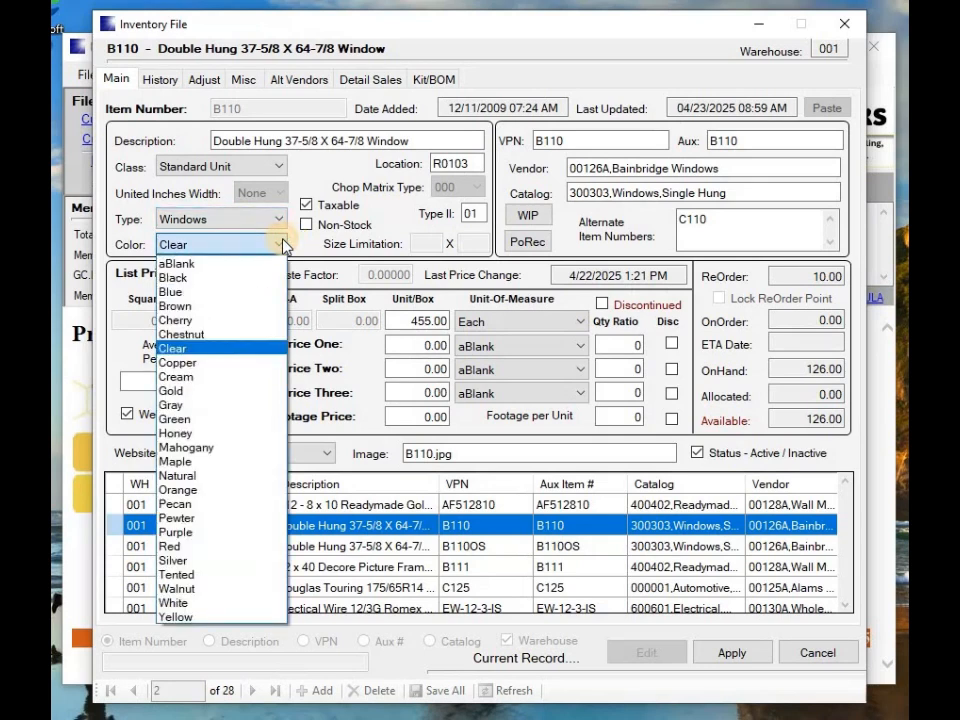
left_click(195, 348)
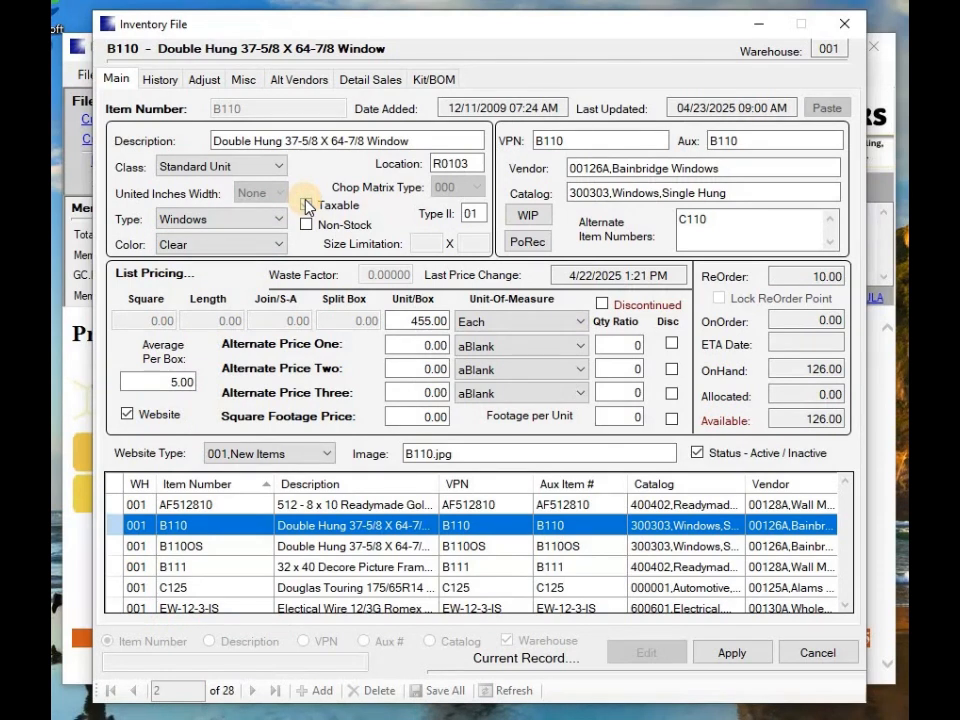
Step: Check item B110's taxable setting and its on-order quantity
left_click(307, 206)
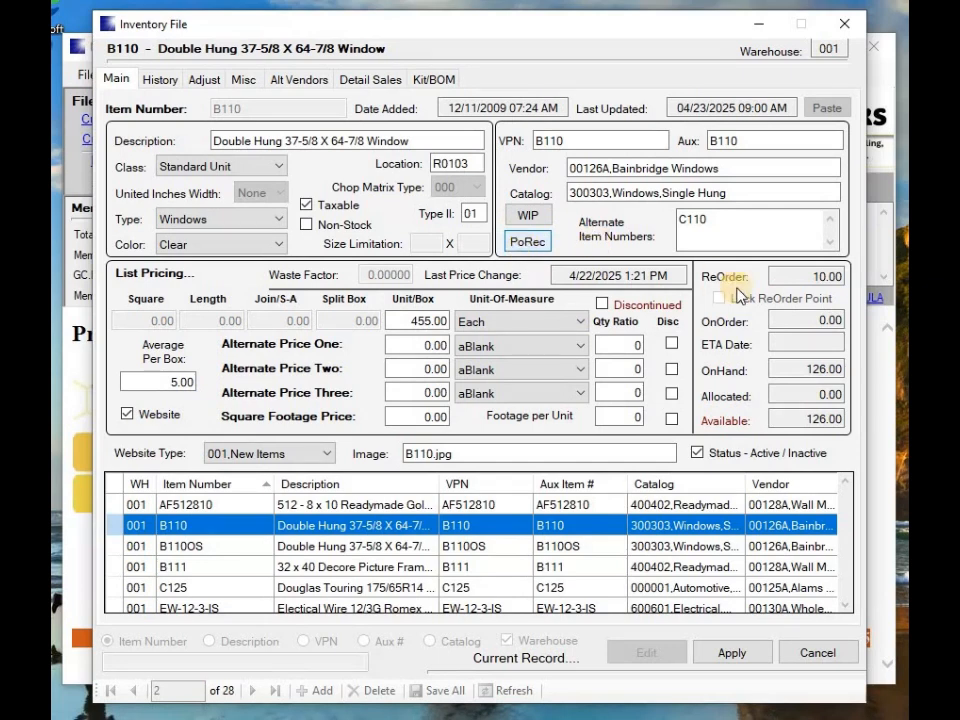
left_click(784, 321)
left_click_drag(784, 321, 852, 328)
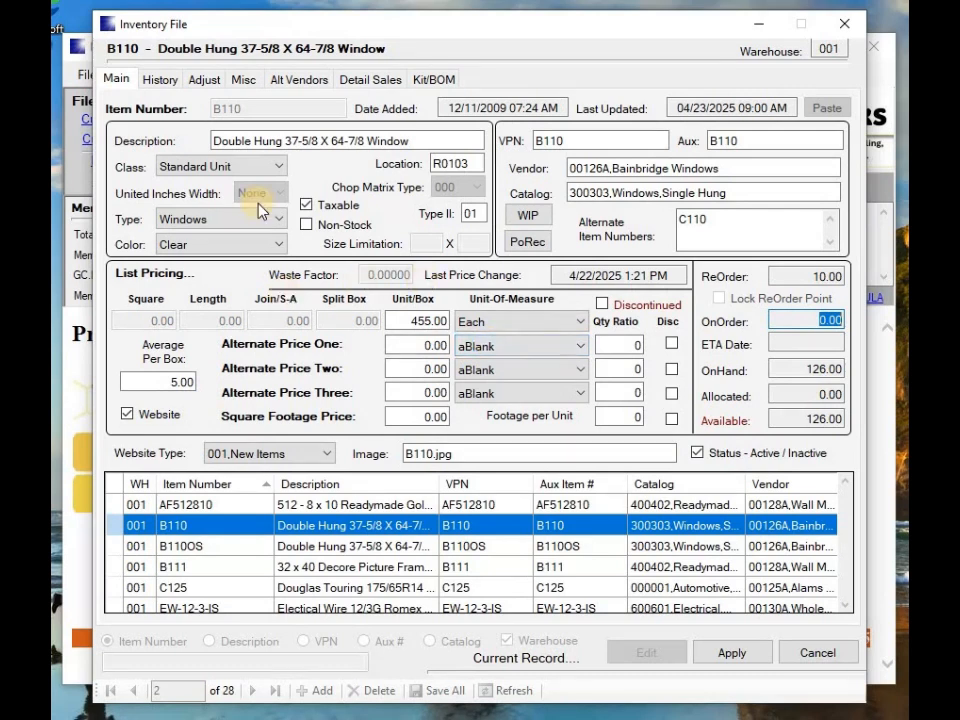
Step: Examine item B110's sales history and its purchase-order unit of measure and quantity ratio
left_click(166, 80)
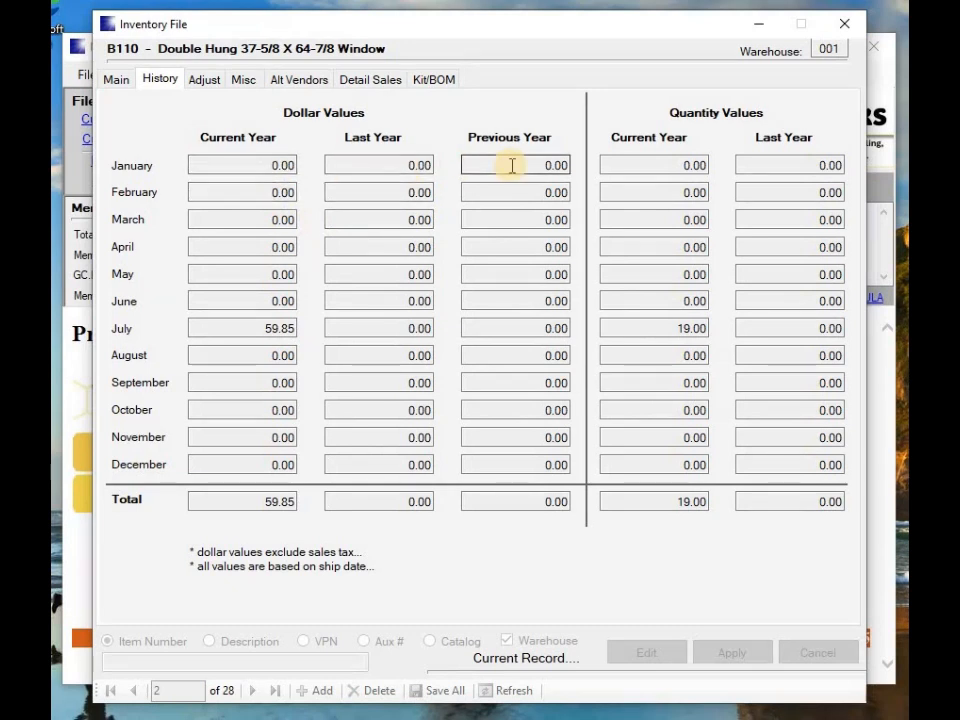
left_click(206, 84)
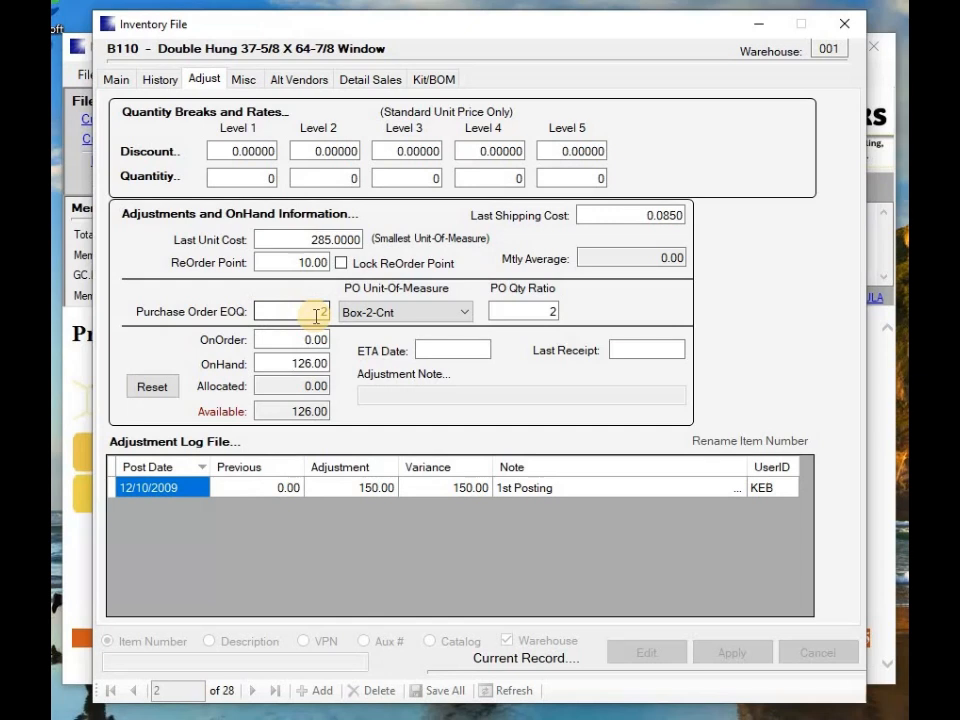
left_click(380, 315)
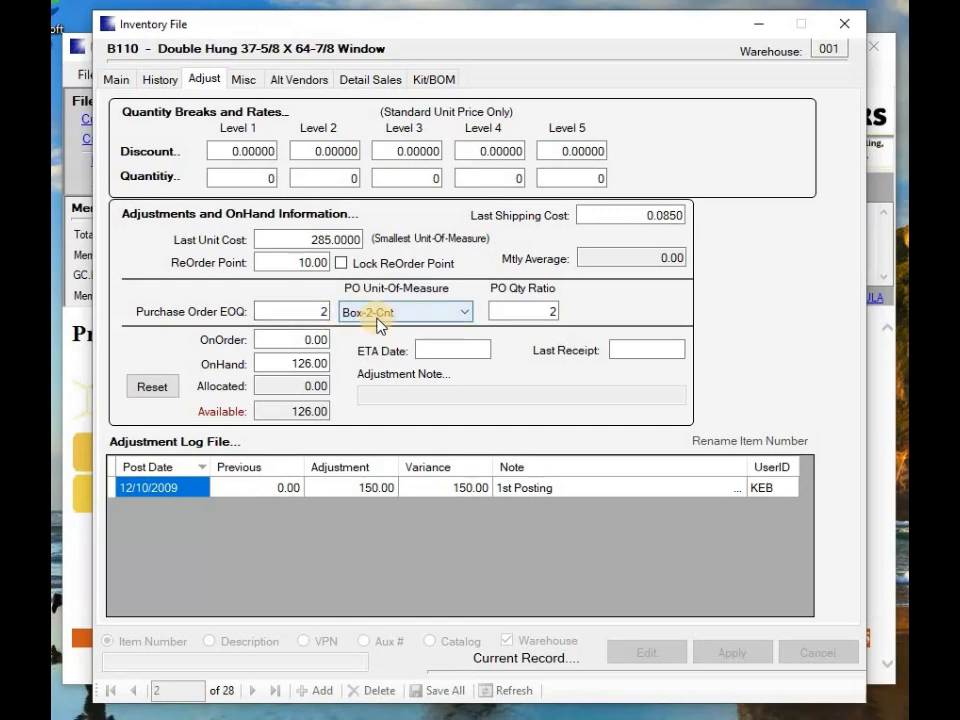
left_click(482, 320)
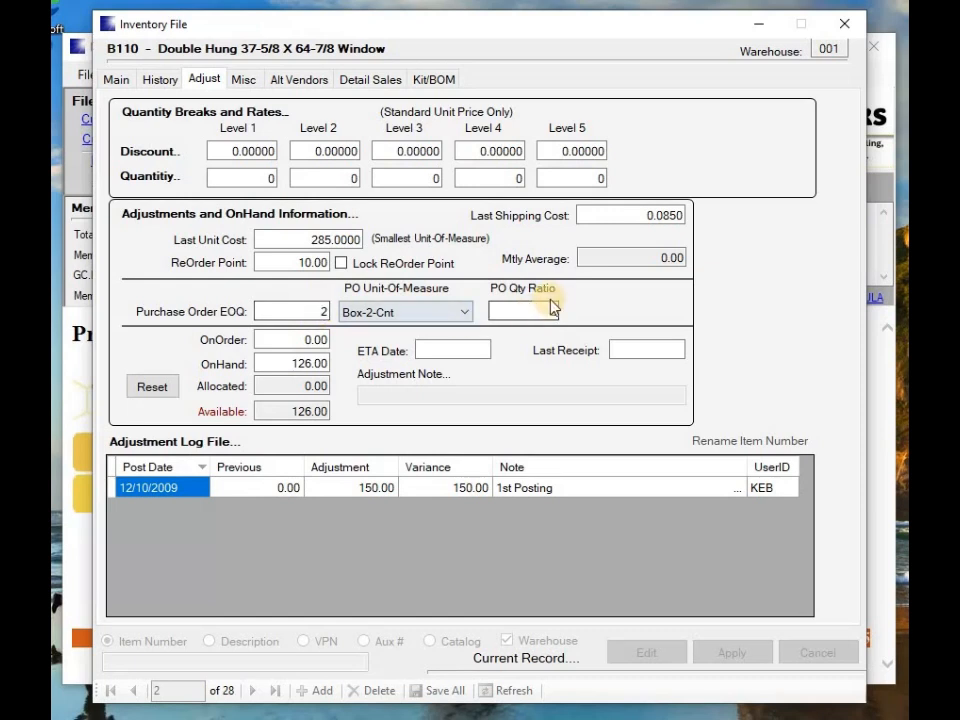
left_click(510, 313)
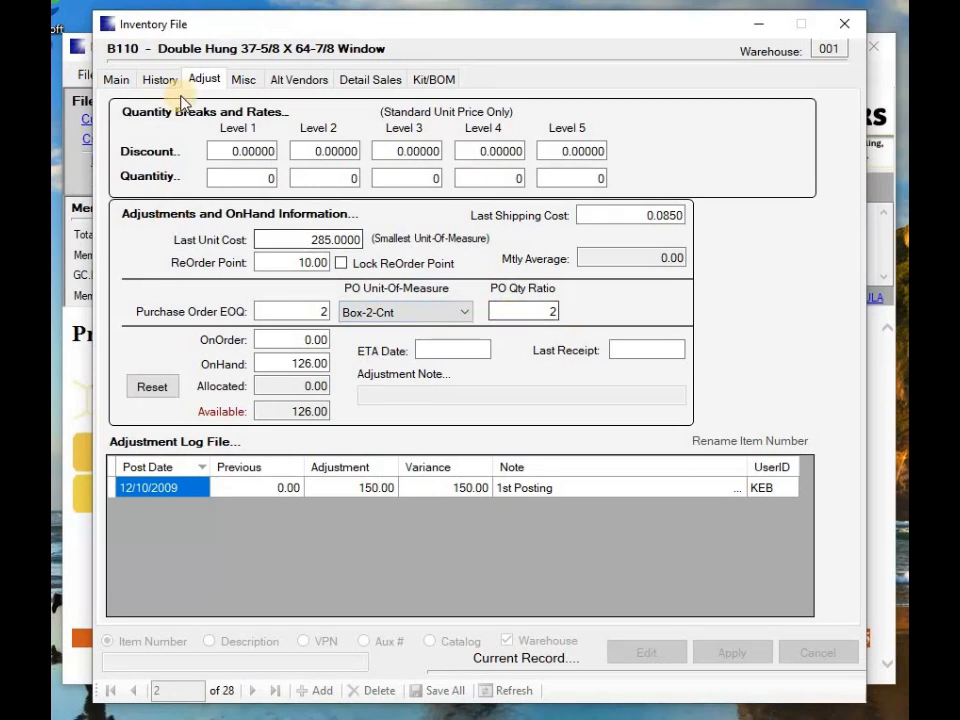
Step: Examine item B110's miscellaneous fields, default and alternate vendors, and detail sales
left_click(244, 80)
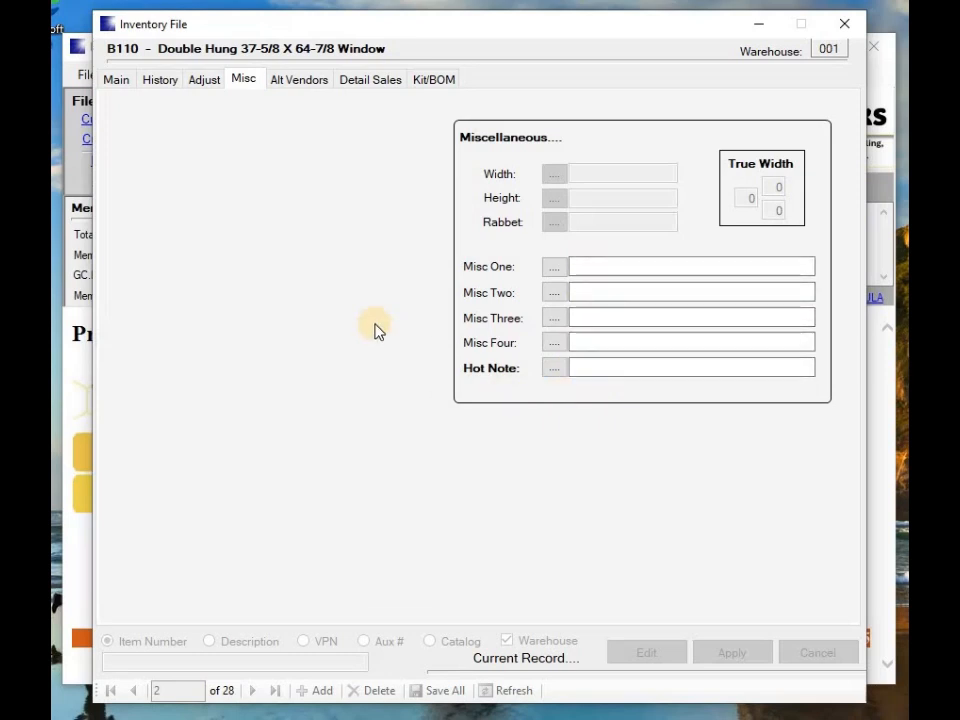
left_click(297, 86)
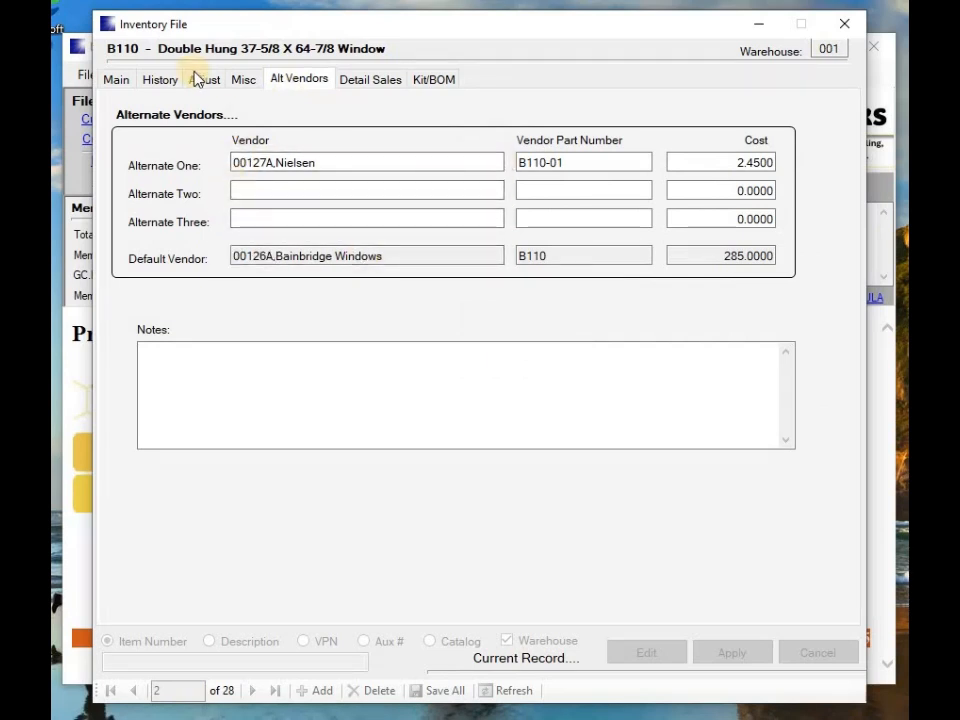
left_click(125, 81)
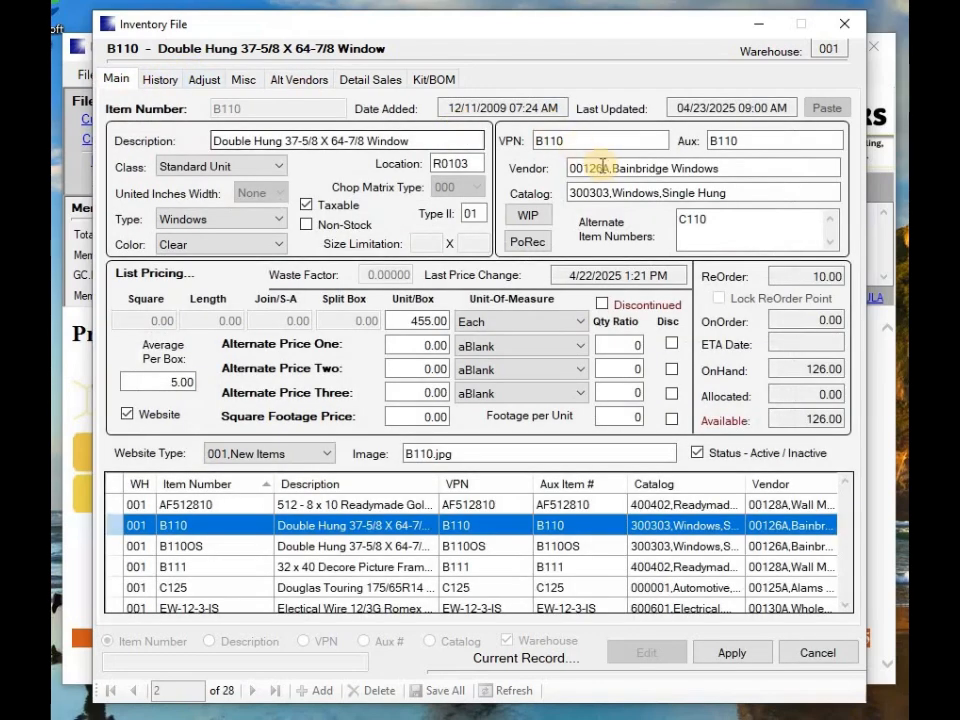
left_click(300, 82)
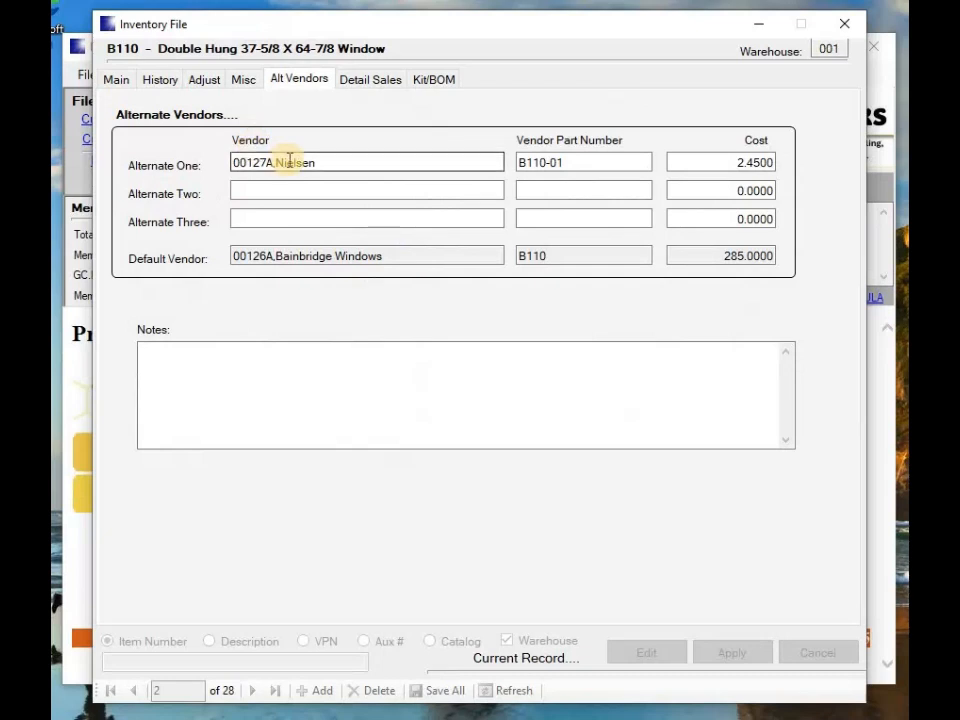
left_click(375, 84)
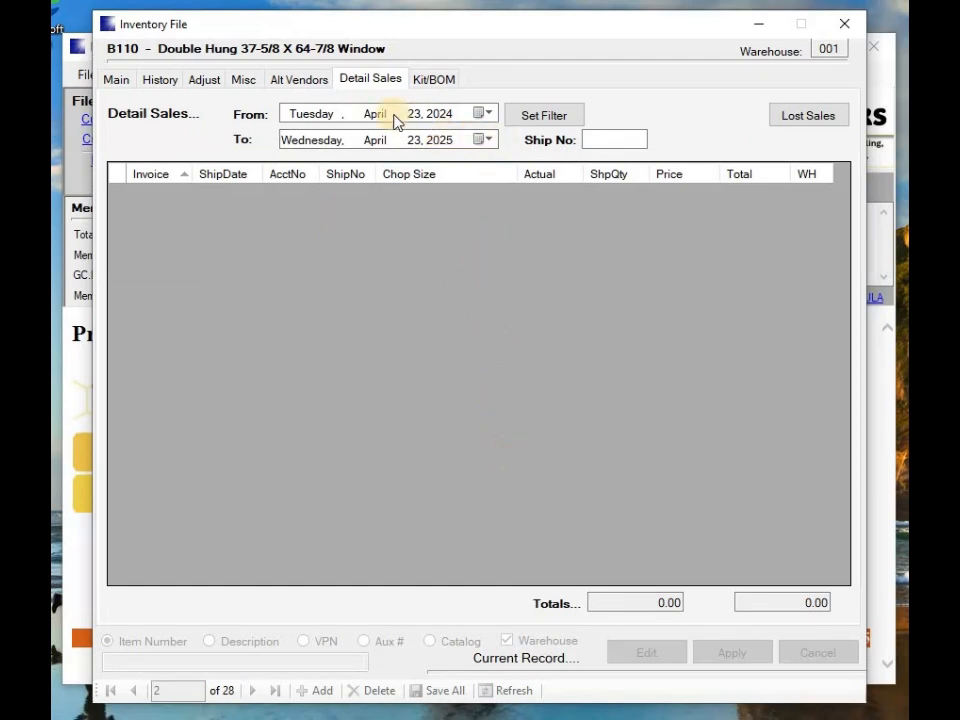
Step: Leave item B110 without saving and view the record of item B110OS, also without saving
left_click(117, 80)
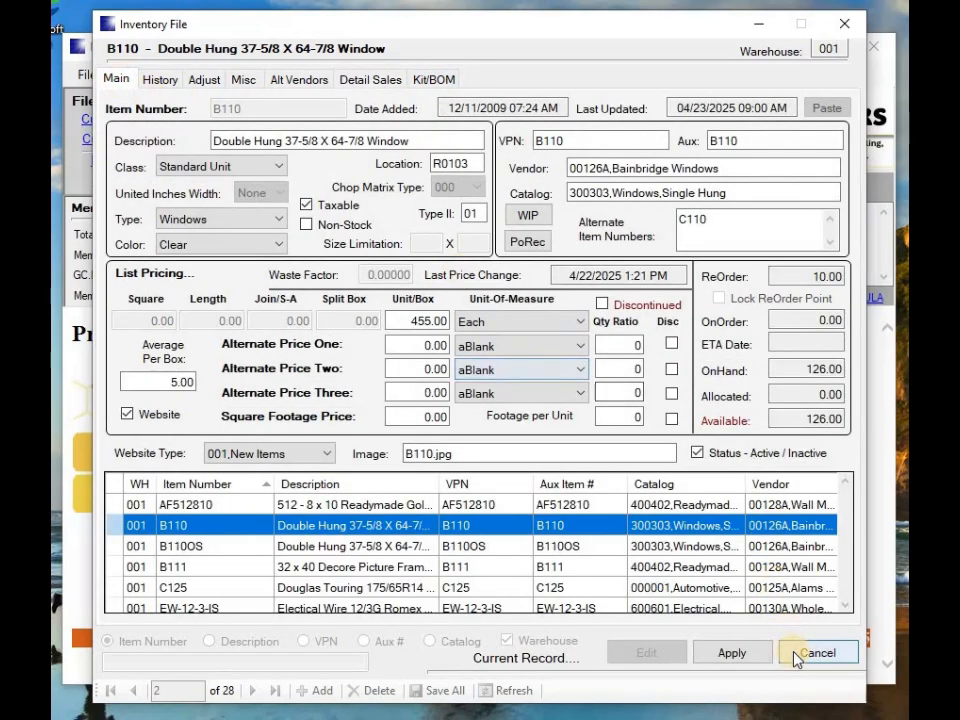
left_click(797, 655)
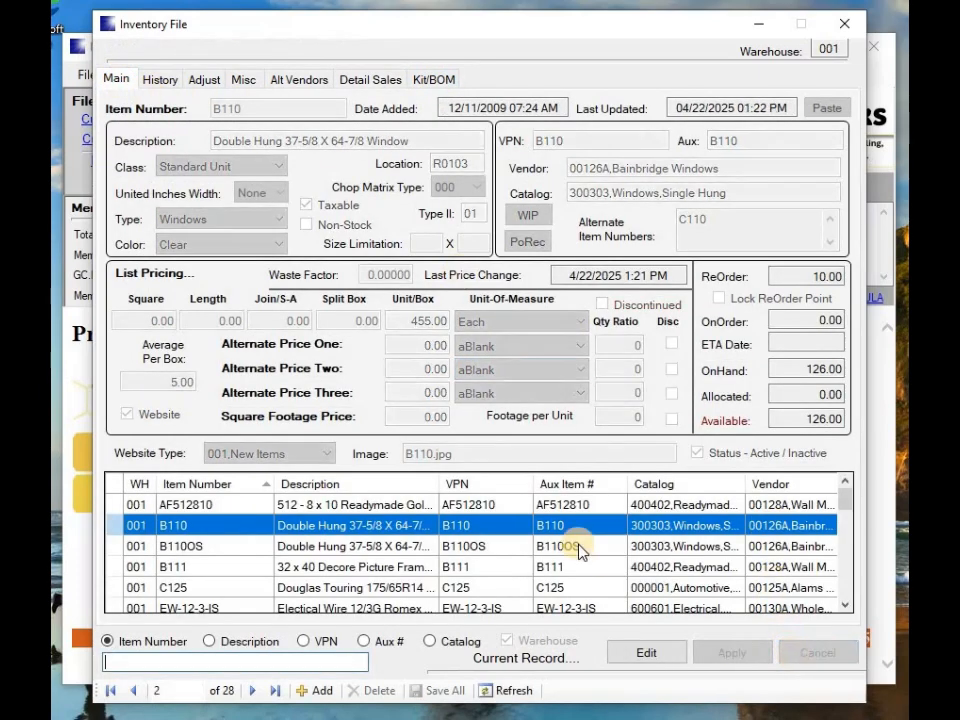
double_click(115, 549)
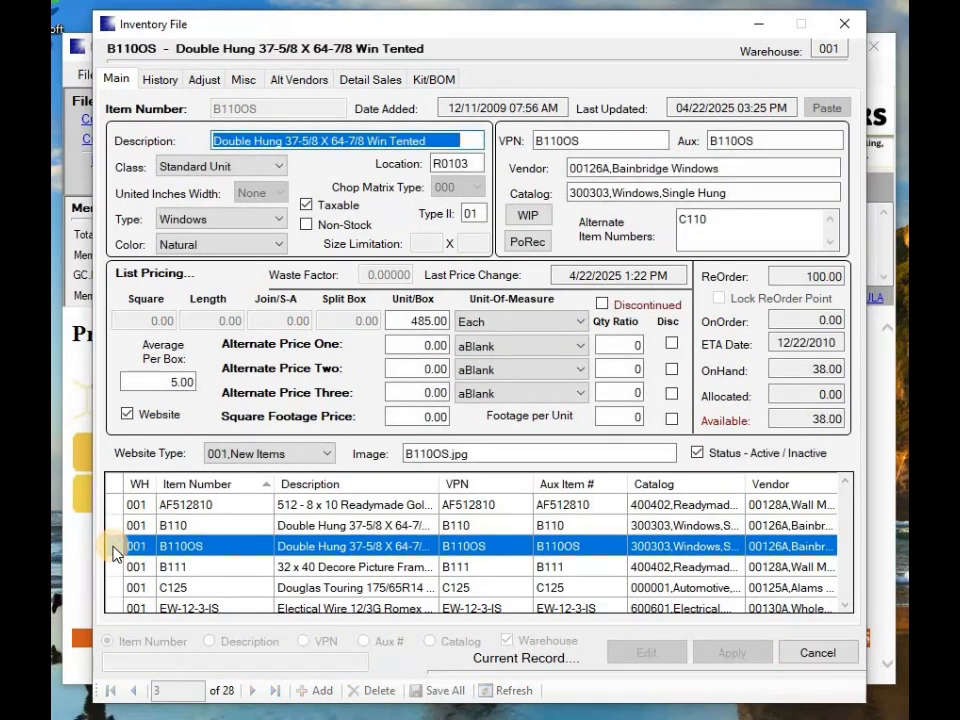
left_click(833, 655)
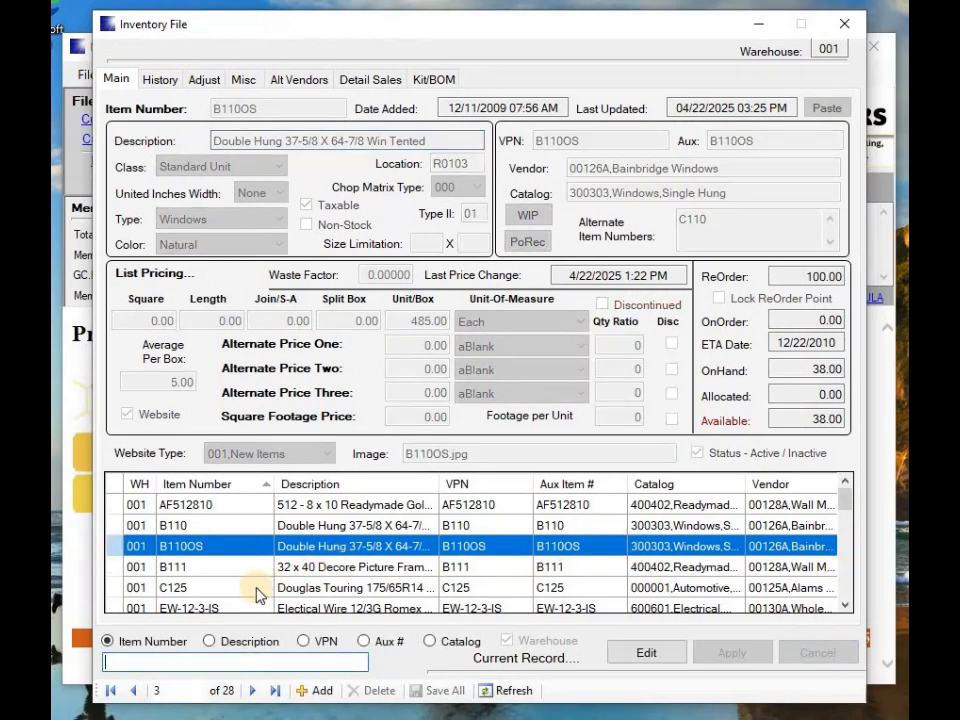
Step: Open tire item C125, review its type, unit price and Alternate Price One, and leave it without saving
double_click(113, 591)
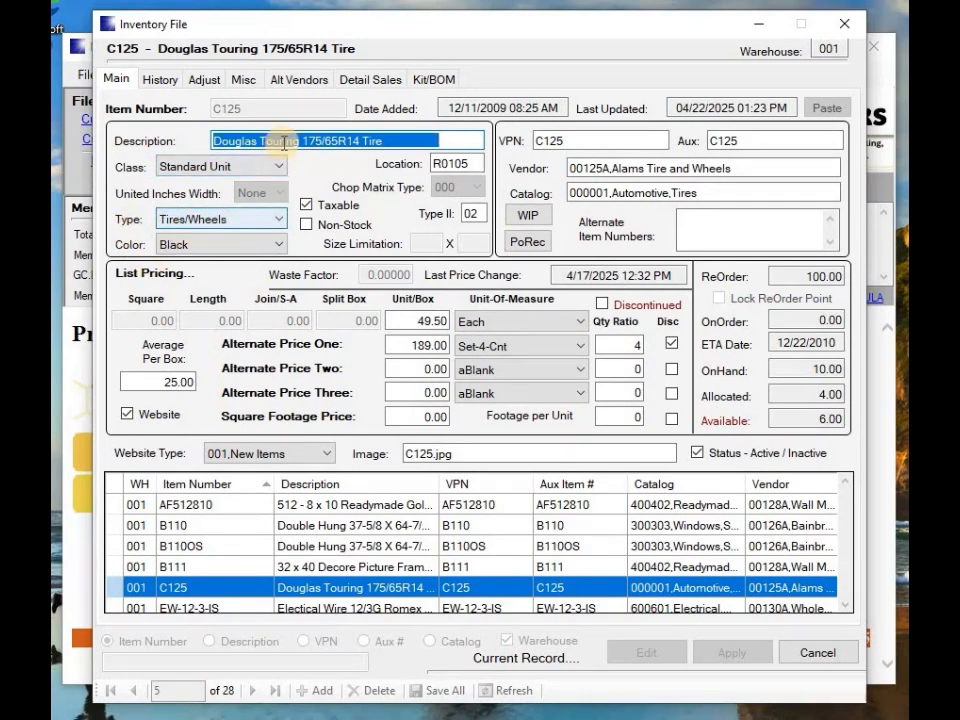
left_click(280, 225)
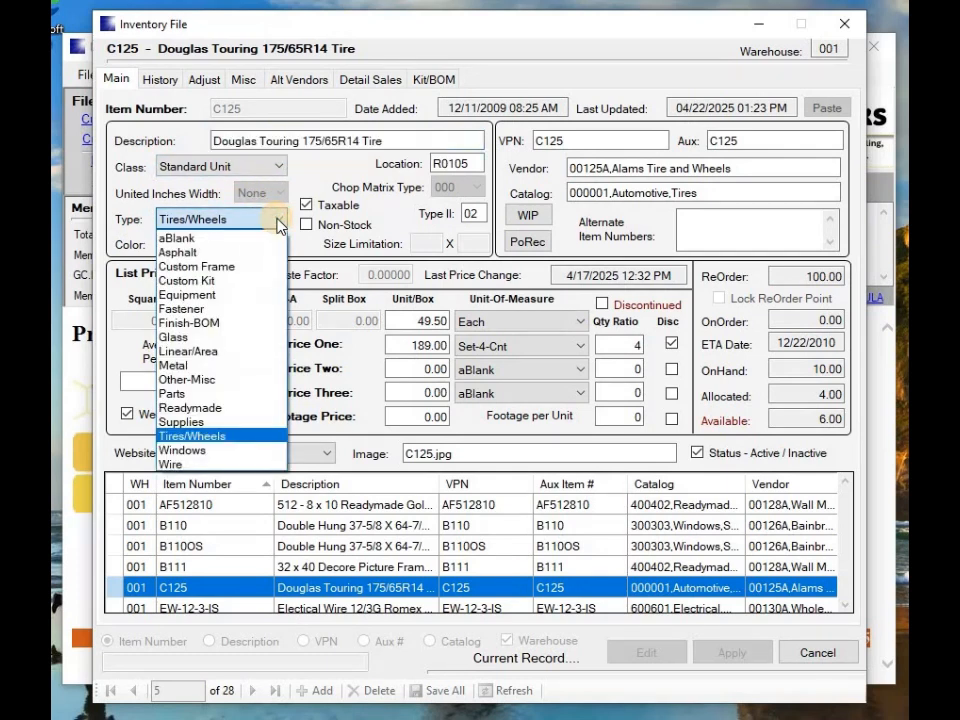
left_click(242, 437)
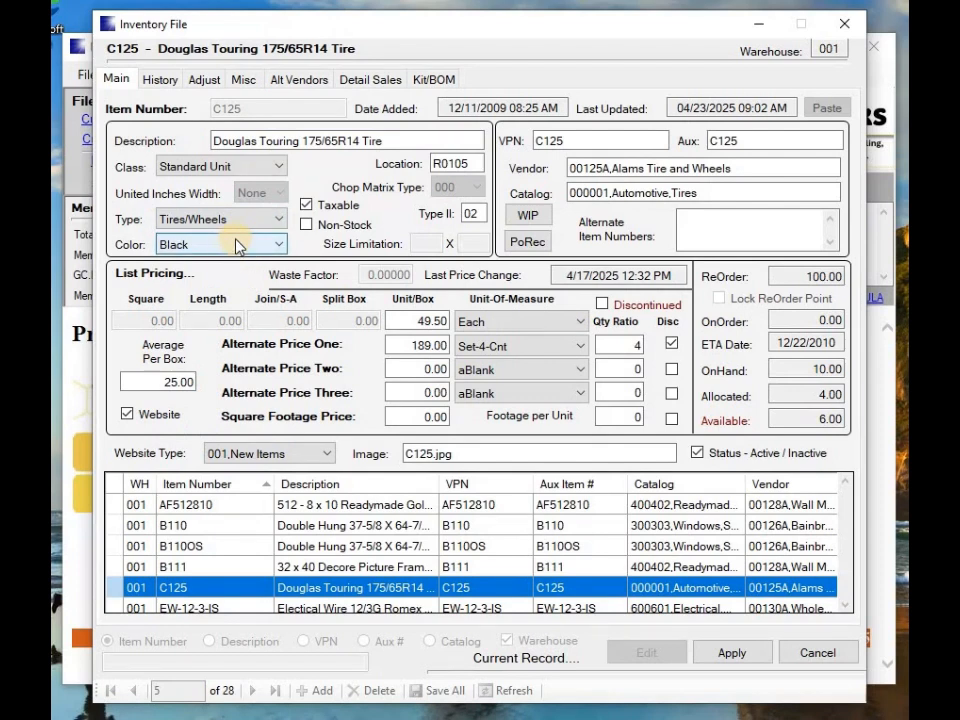
left_click(398, 342)
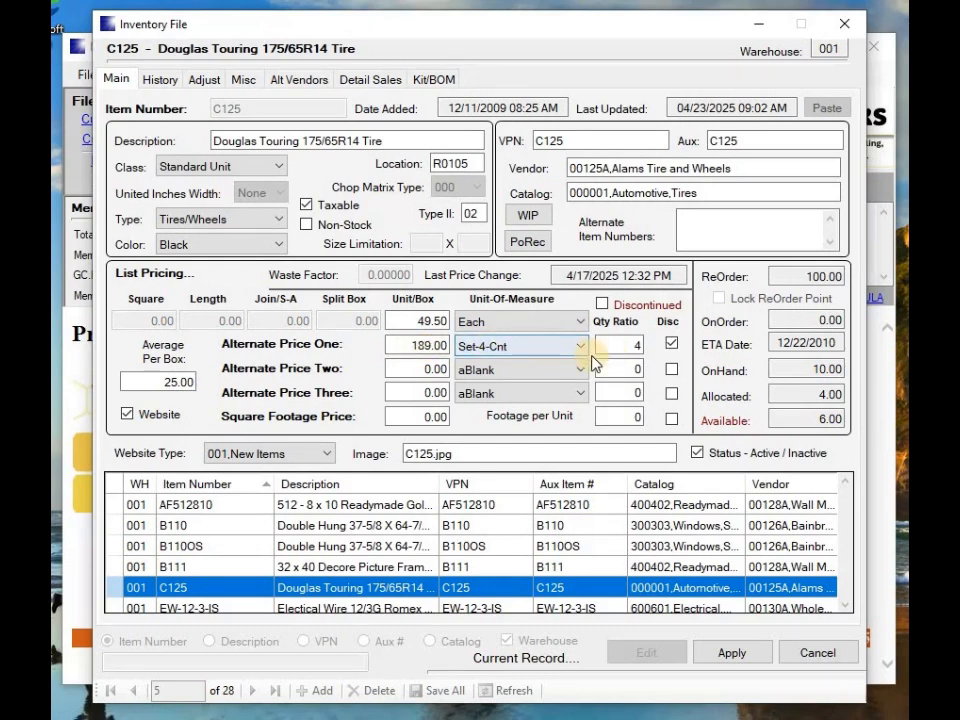
left_click(410, 340)
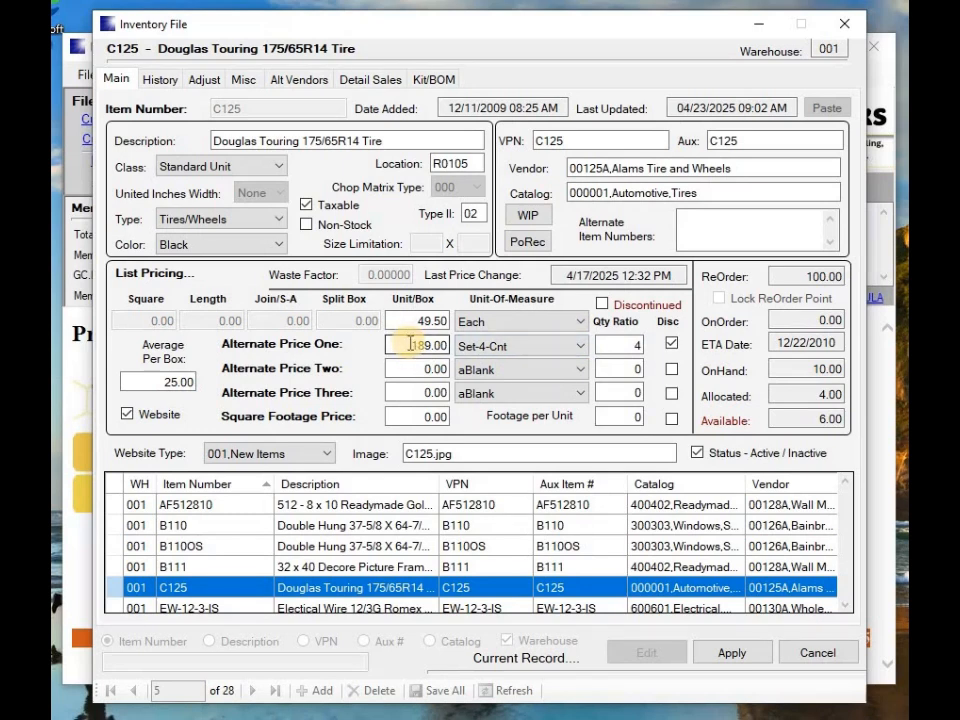
left_click(414, 320)
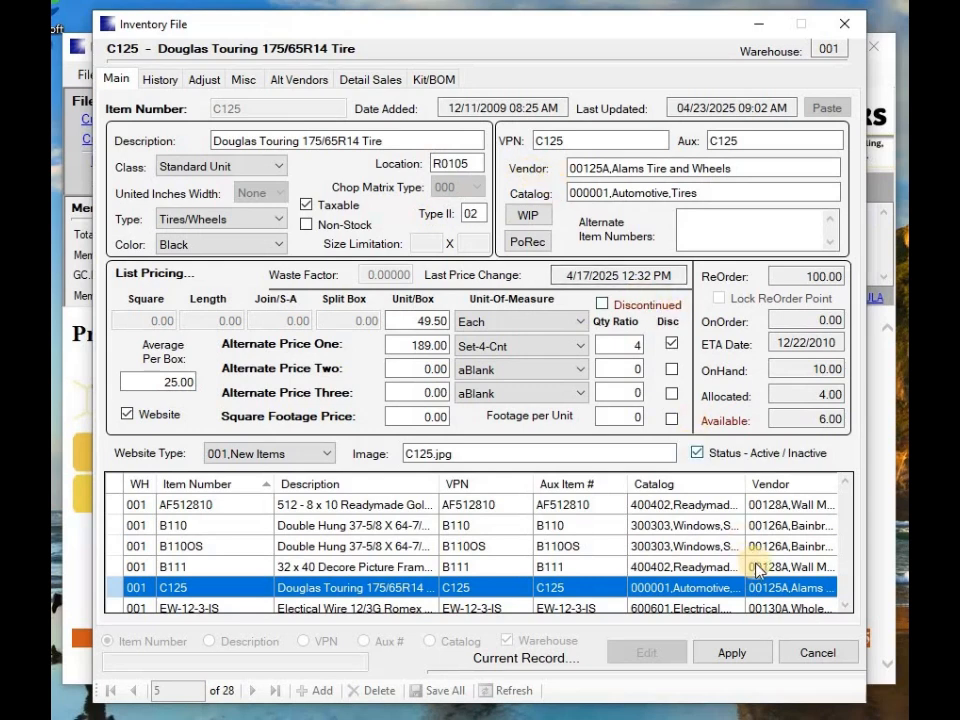
left_click(816, 654)
Step: Open electrical wire item EW-12-3-IS and review its class options, keeping Linear/Area
left_click(845, 607)
left_click(845, 607)
left_click(845, 607)
left_click(845, 607)
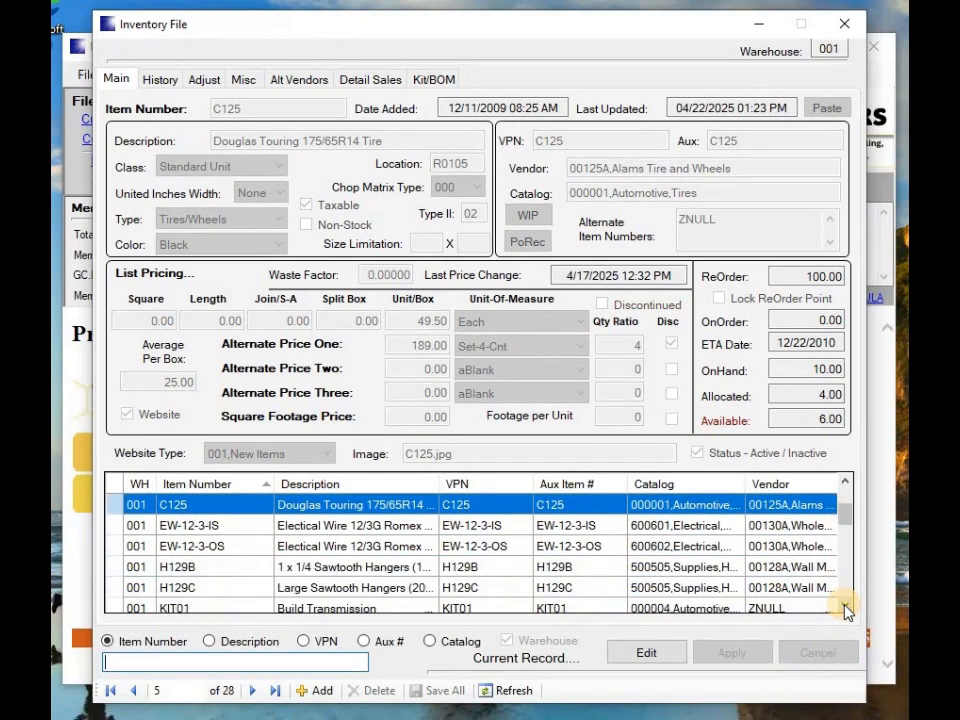
left_click(113, 534)
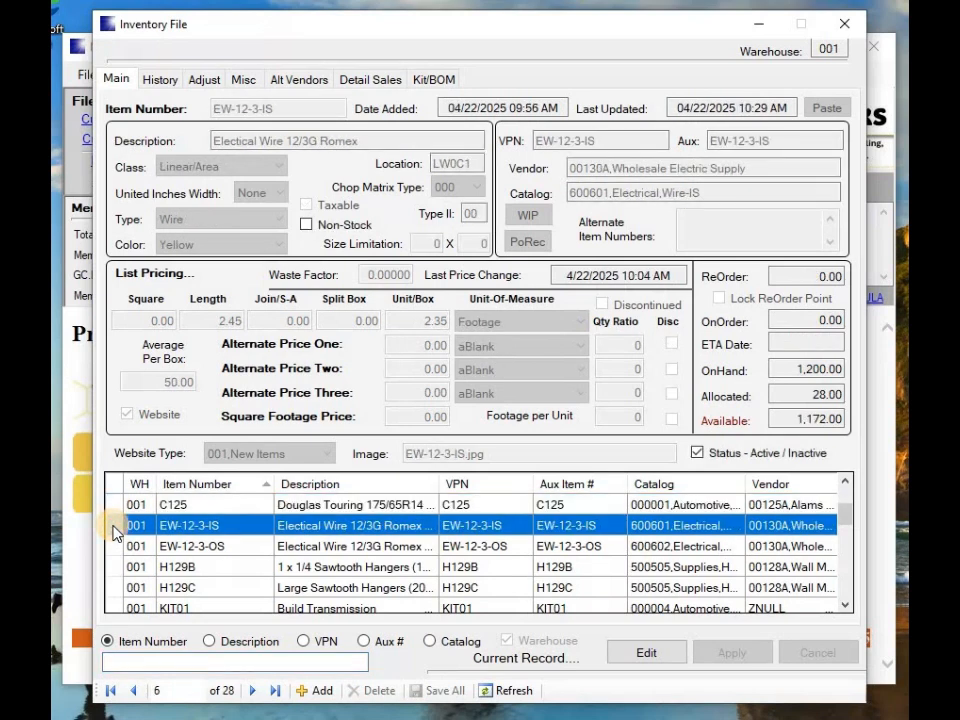
double_click(113, 534)
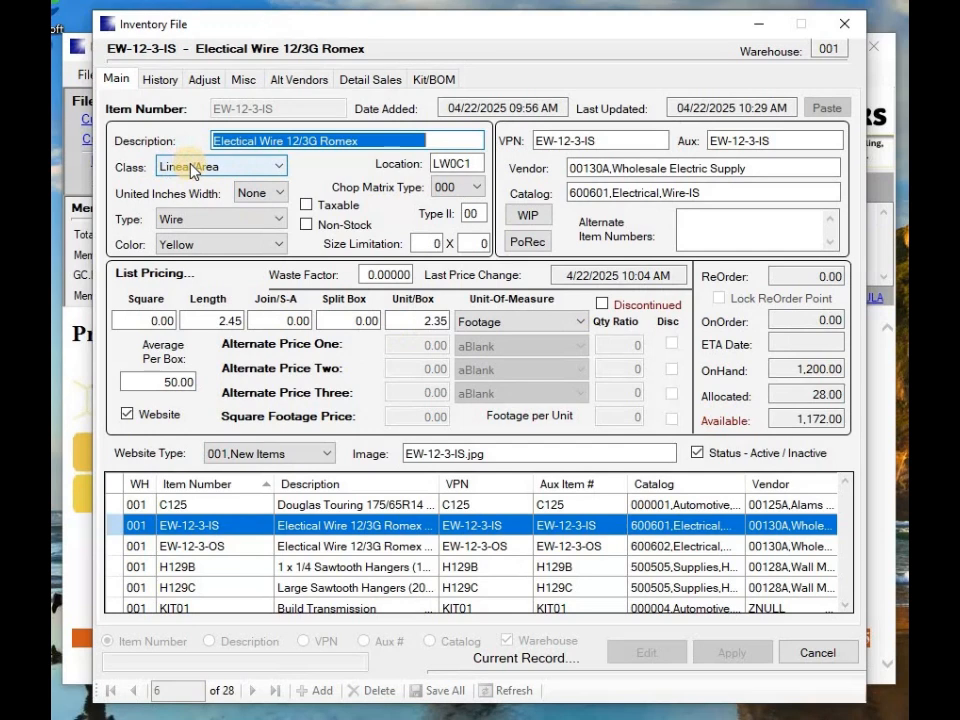
left_click(275, 167)
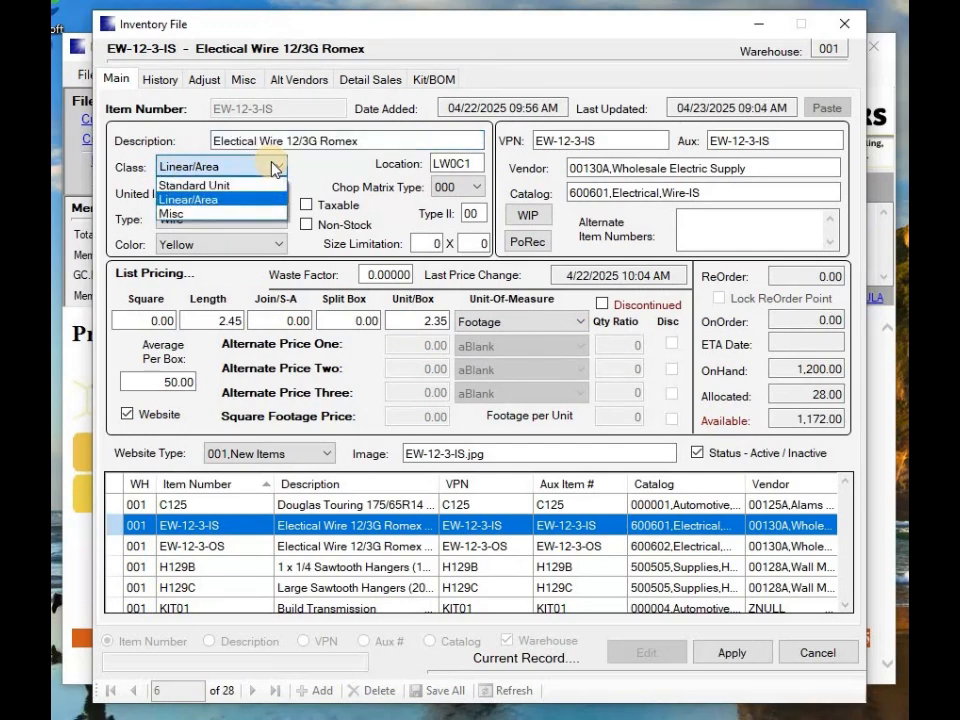
left_click(275, 168)
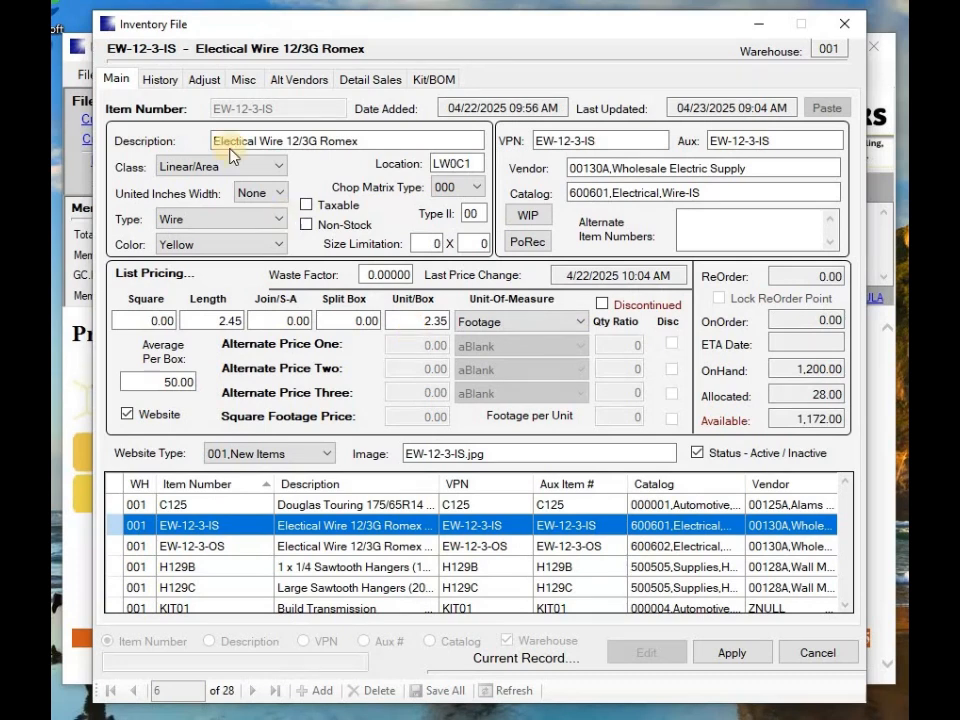
Step: Review the wire item's purchasing ratio, on-hand quantity and adjustment log, and leave the record without saving
left_click(203, 80)
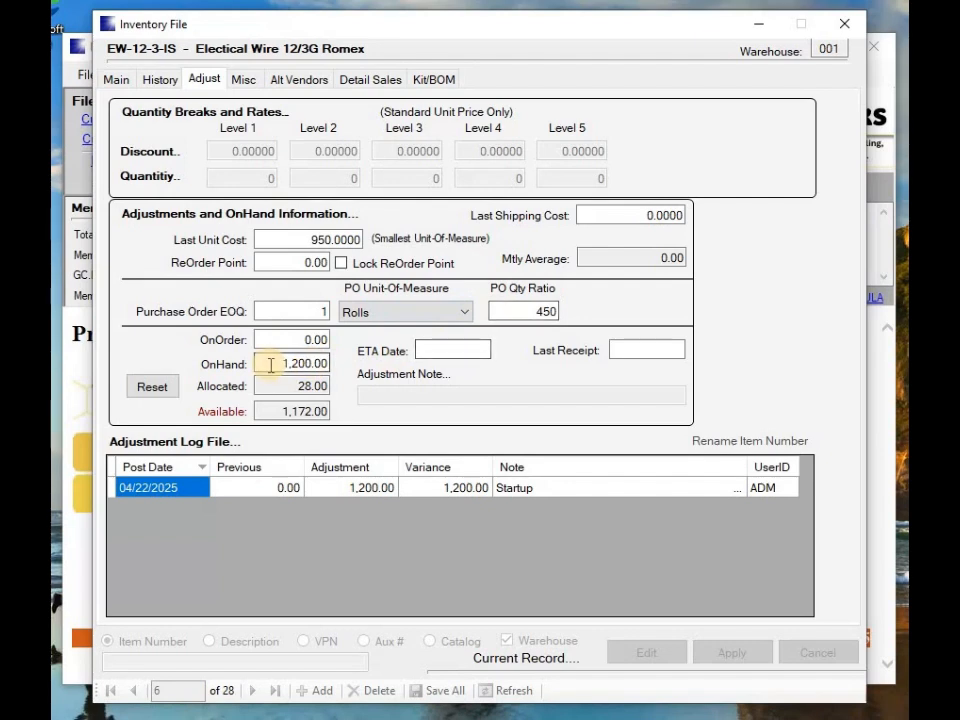
double_click(306, 362)
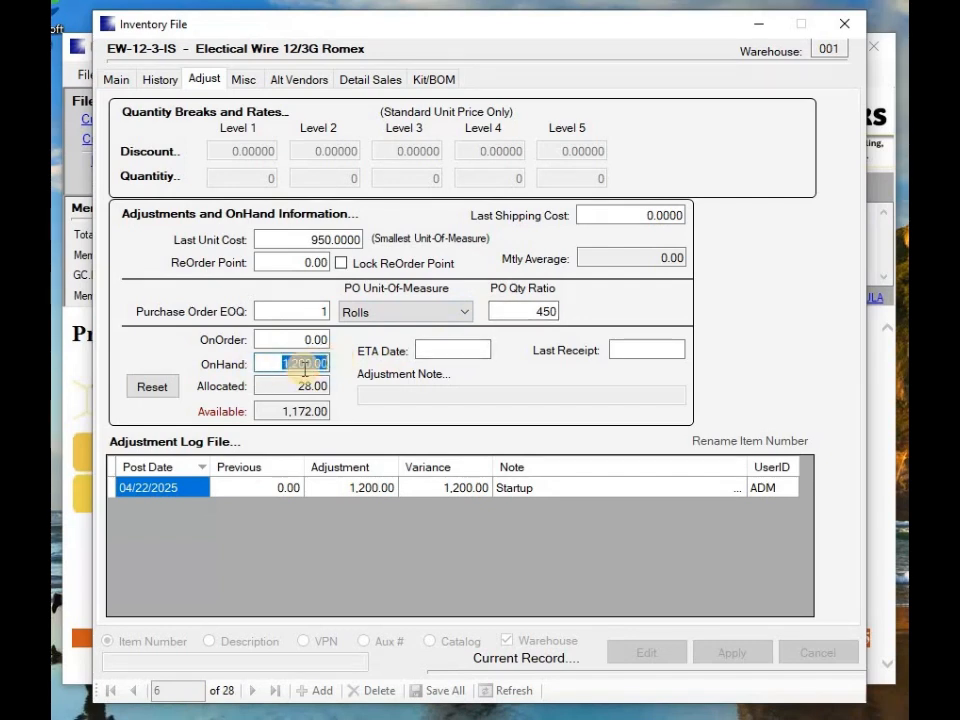
left_click(115, 82)
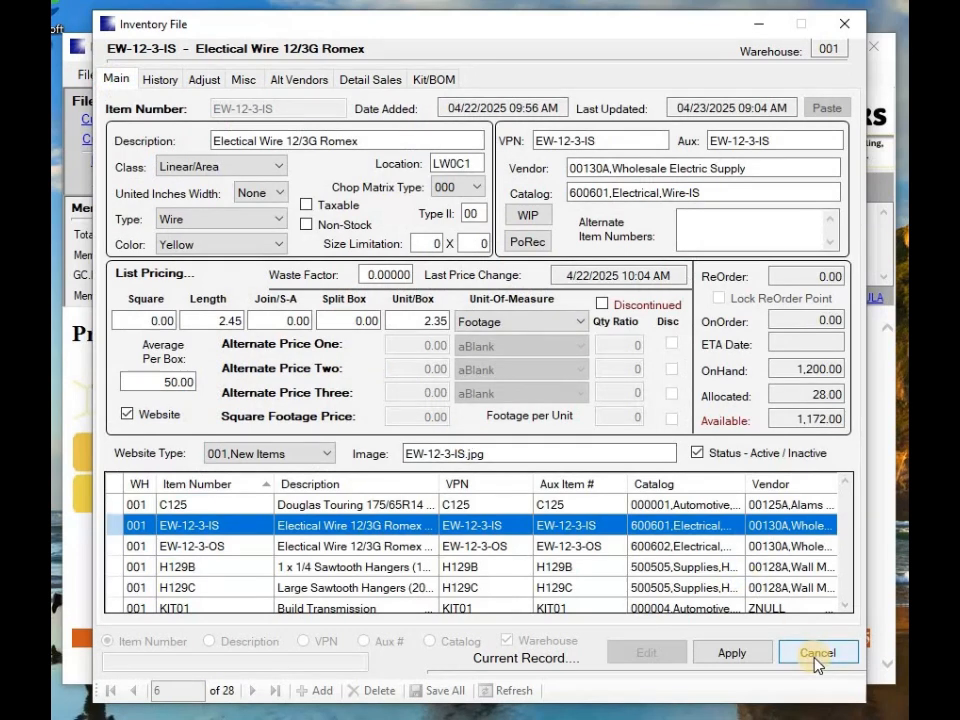
left_click(816, 656)
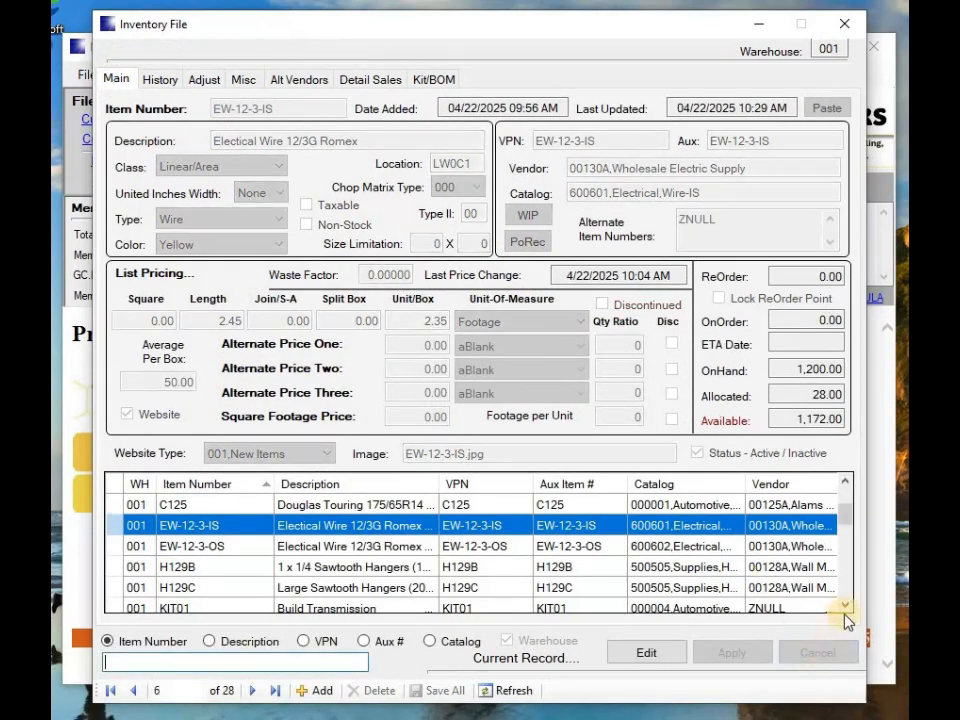
Step: Open steel roofing item W10-132-7200, review its Square and Join/S-A prices, and leave it without saving
left_click(846, 605)
left_click(846, 605)
left_click(846, 605)
left_click(846, 605)
left_click(846, 605)
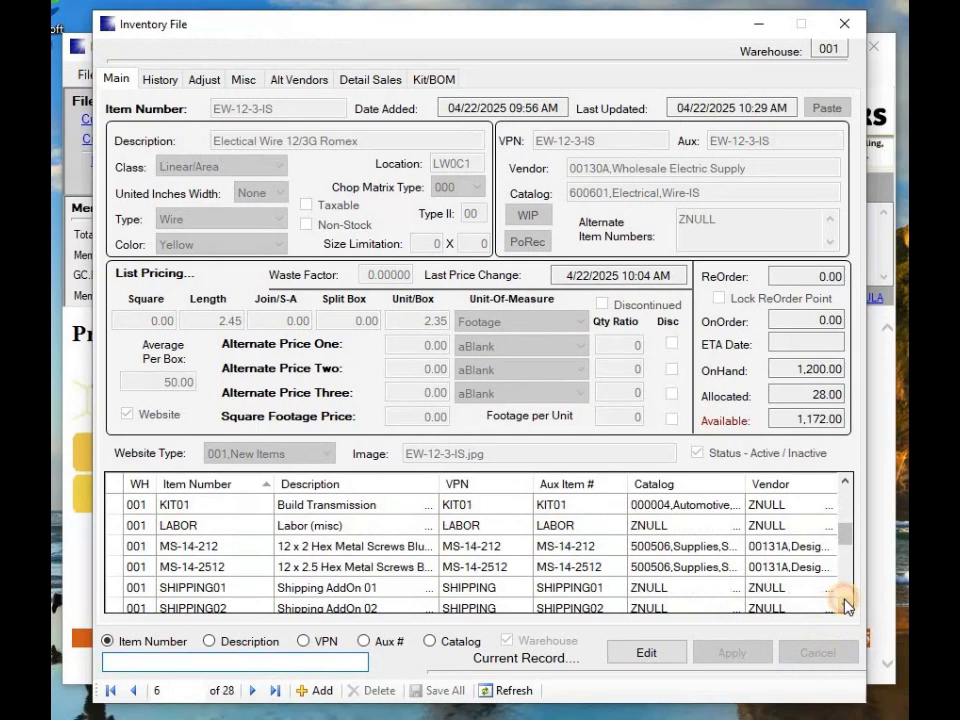
left_click(846, 605)
left_click(846, 605)
left_click(846, 605)
left_click(846, 605)
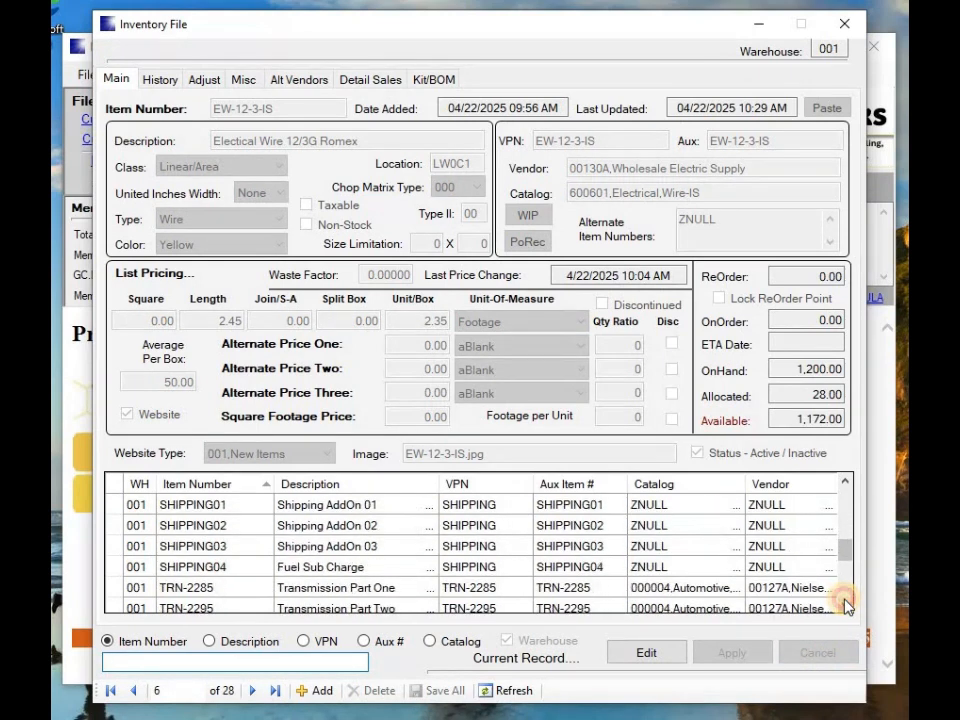
left_click(846, 605)
left_click(846, 605)
left_click(846, 605)
left_click(846, 605)
left_click(846, 605)
left_click(846, 605)
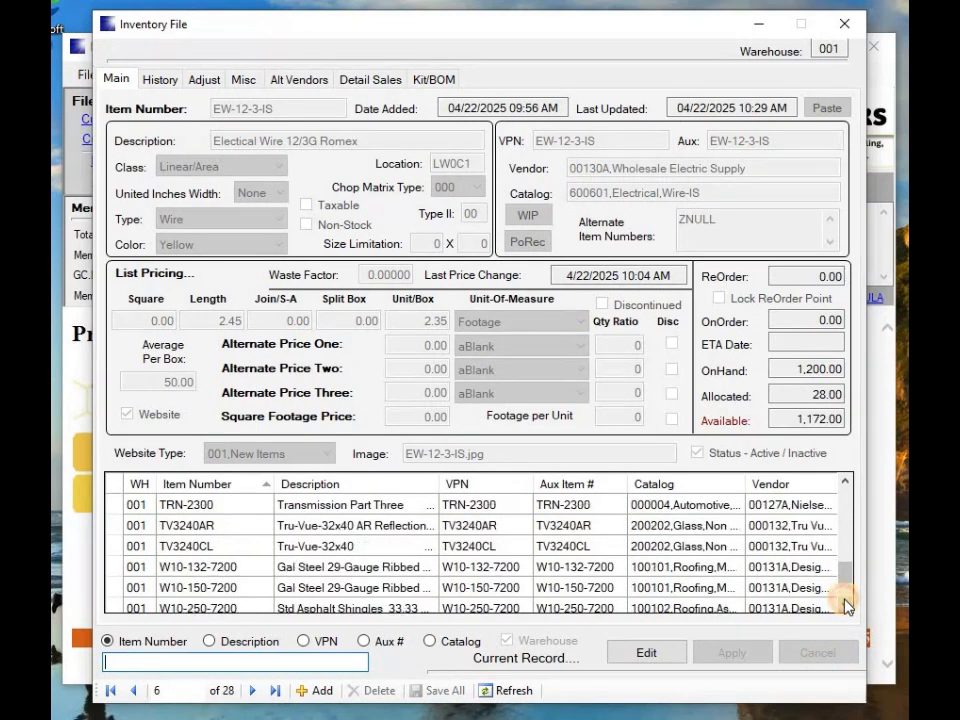
left_click(846, 605)
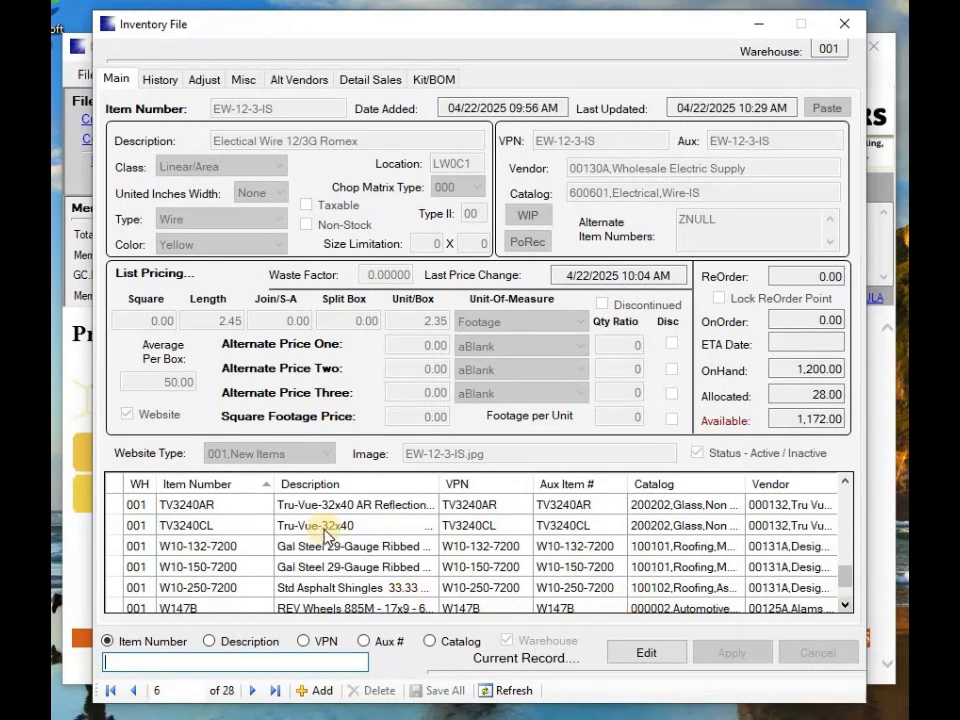
left_click(118, 548)
double_click(118, 548)
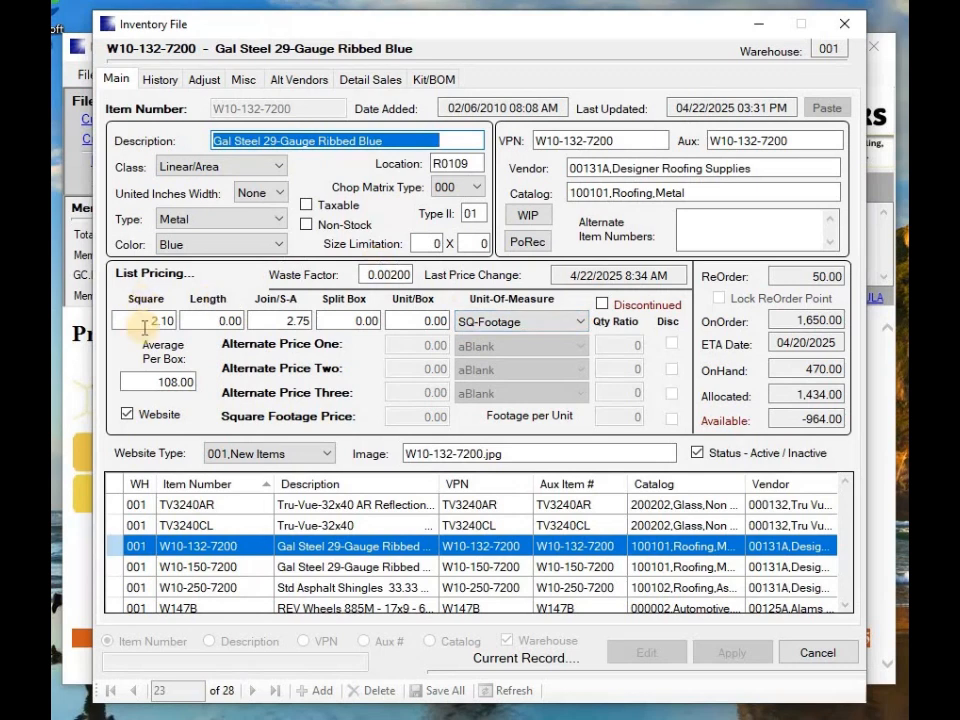
left_click(281, 320)
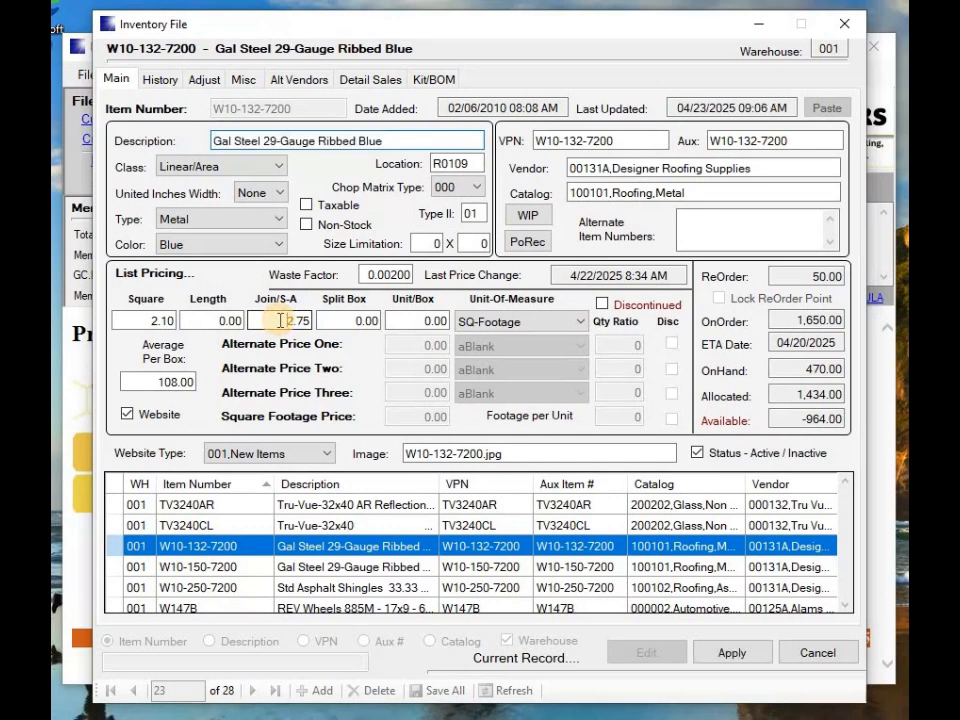
left_click(140, 320)
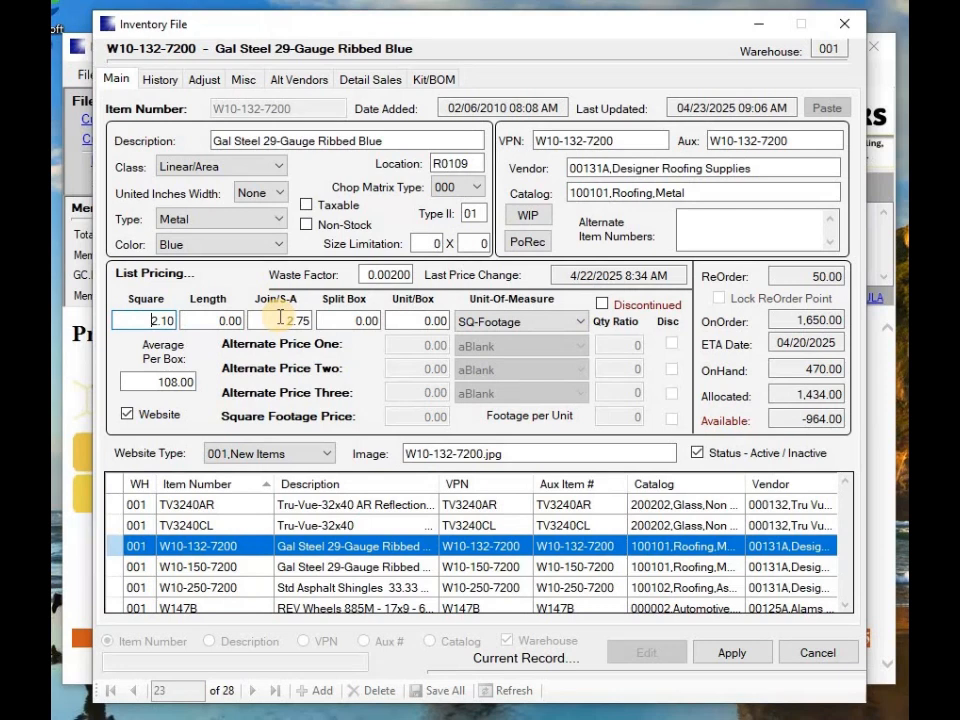
left_click(816, 653)
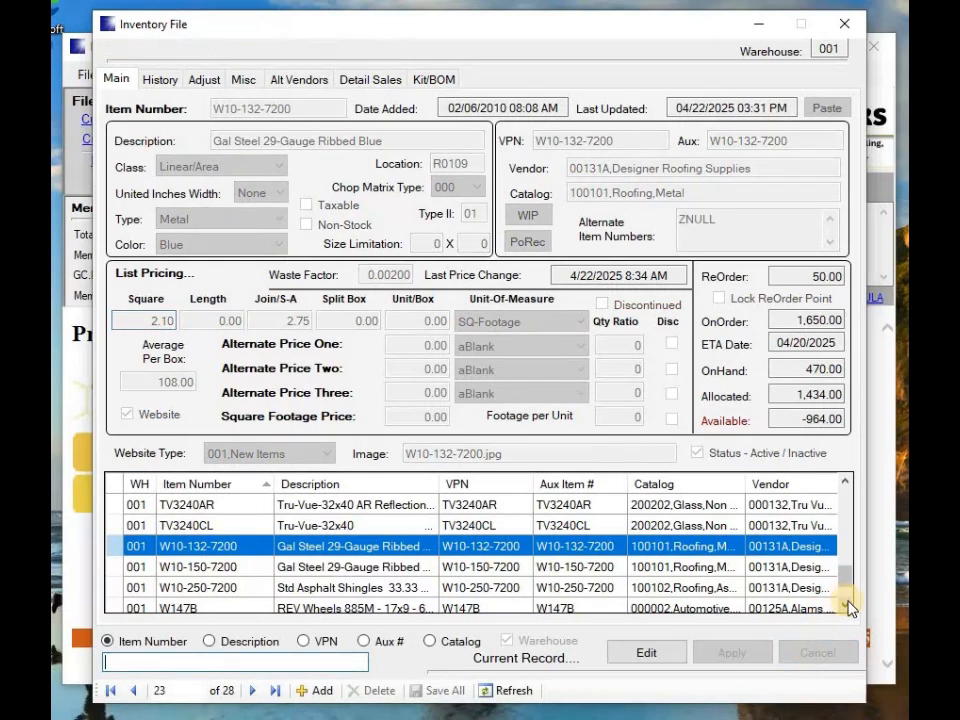
Step: Open shingle item W10-250-7200, review its square-footage pricing and Purchase Order EOQ, and leave it without saving
left_click(846, 604)
left_click(846, 604)
left_click(846, 604)
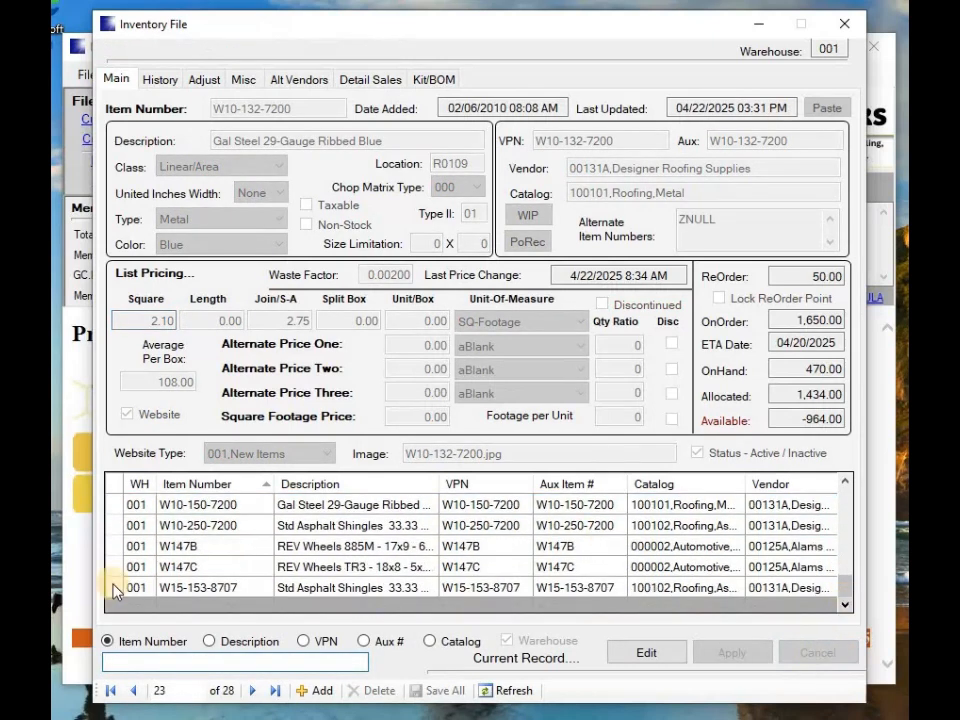
left_click(114, 526)
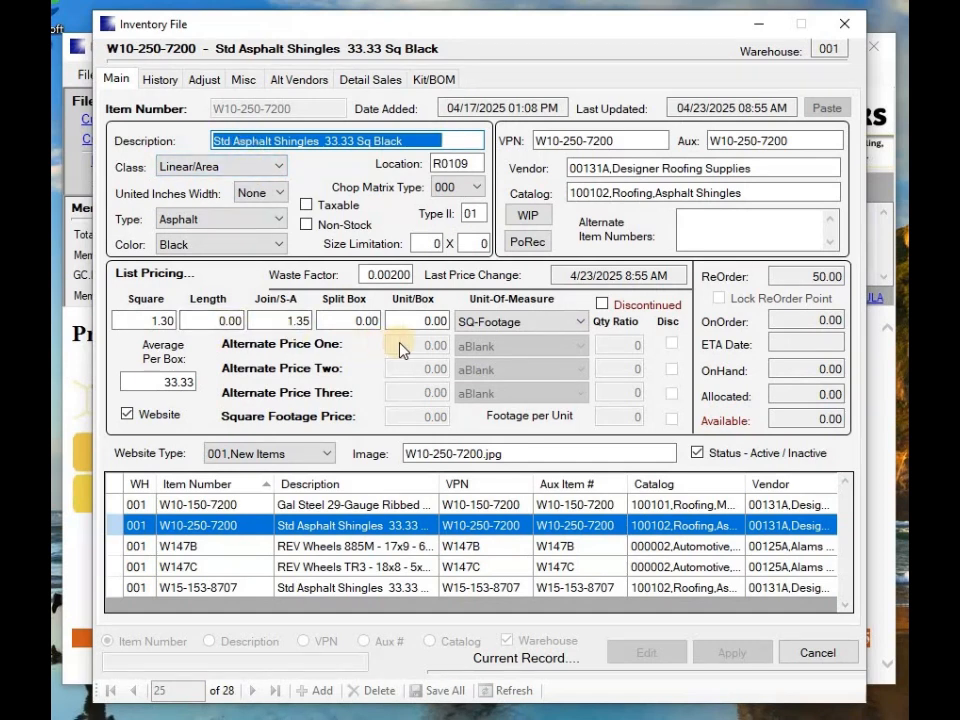
left_click(204, 79)
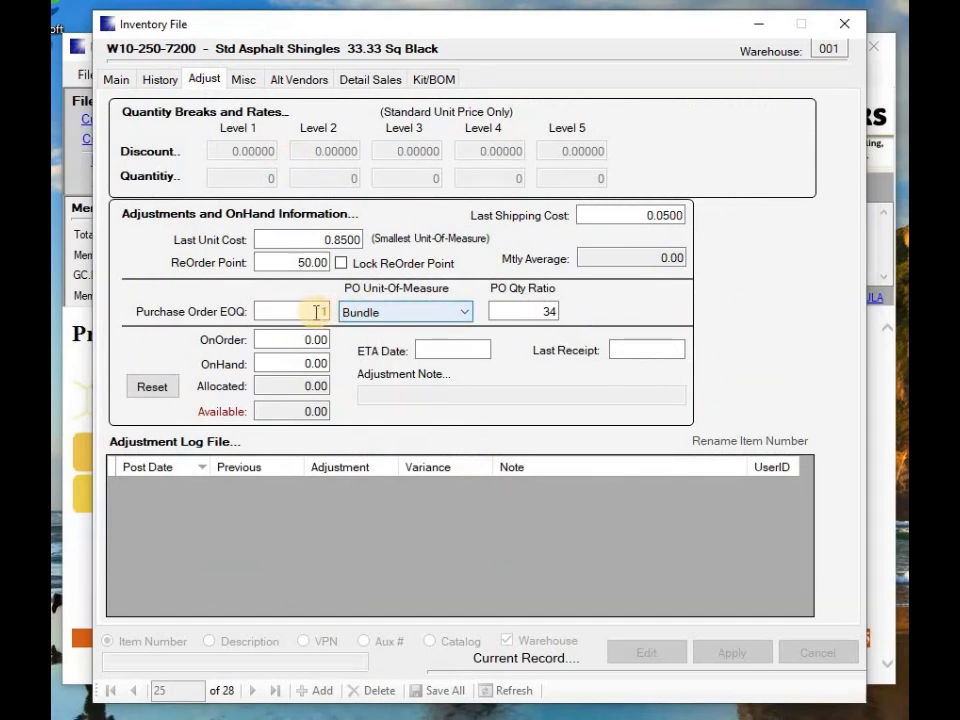
left_click(325, 312)
type("1")
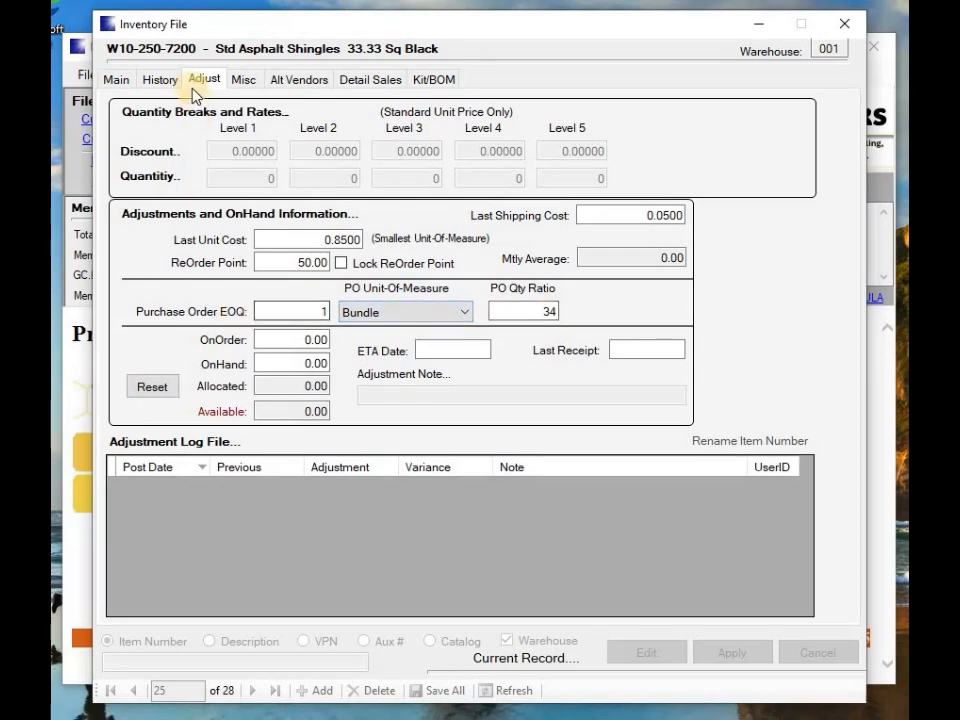
left_click(118, 80)
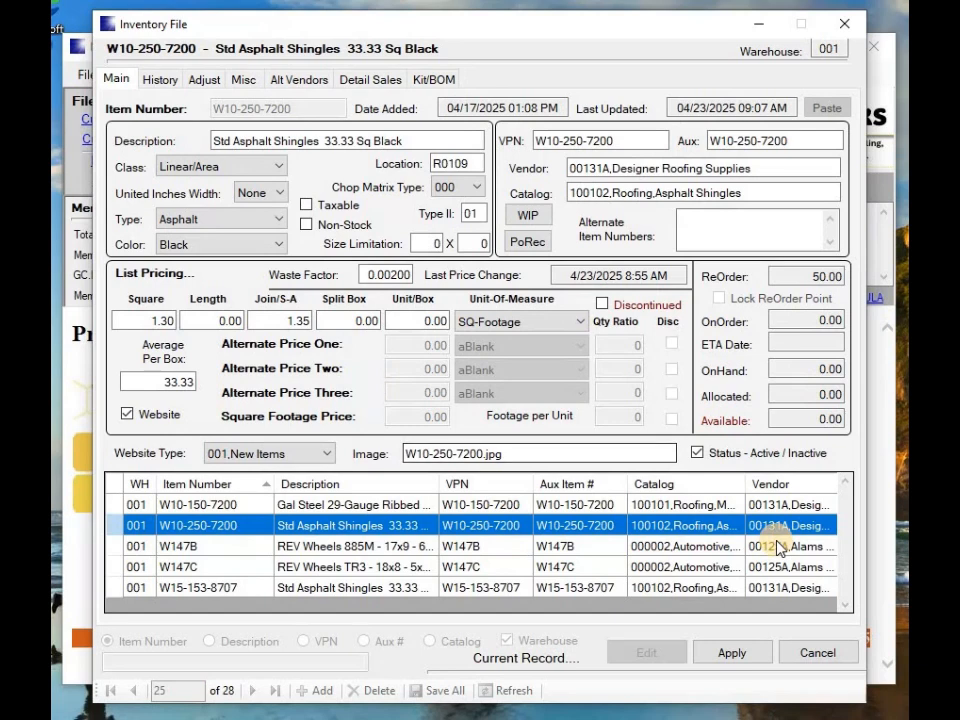
left_click(814, 656)
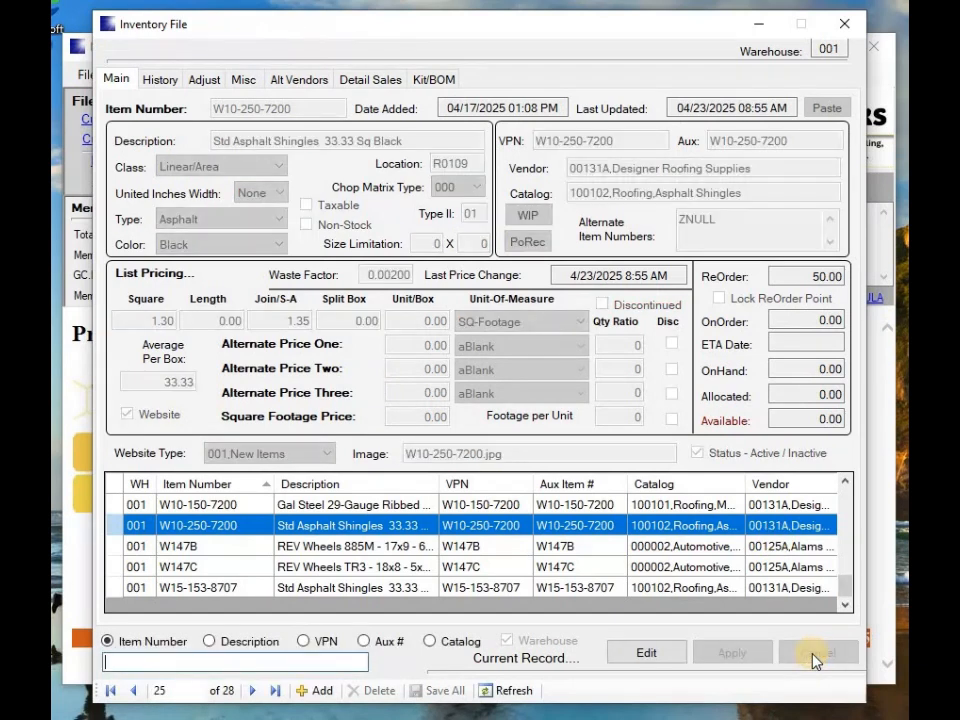
Step: Open shingle item W15-153-8707, review its unit price, Alternate Price One and on-hand quantity, and leave it without saving
double_click(110, 590)
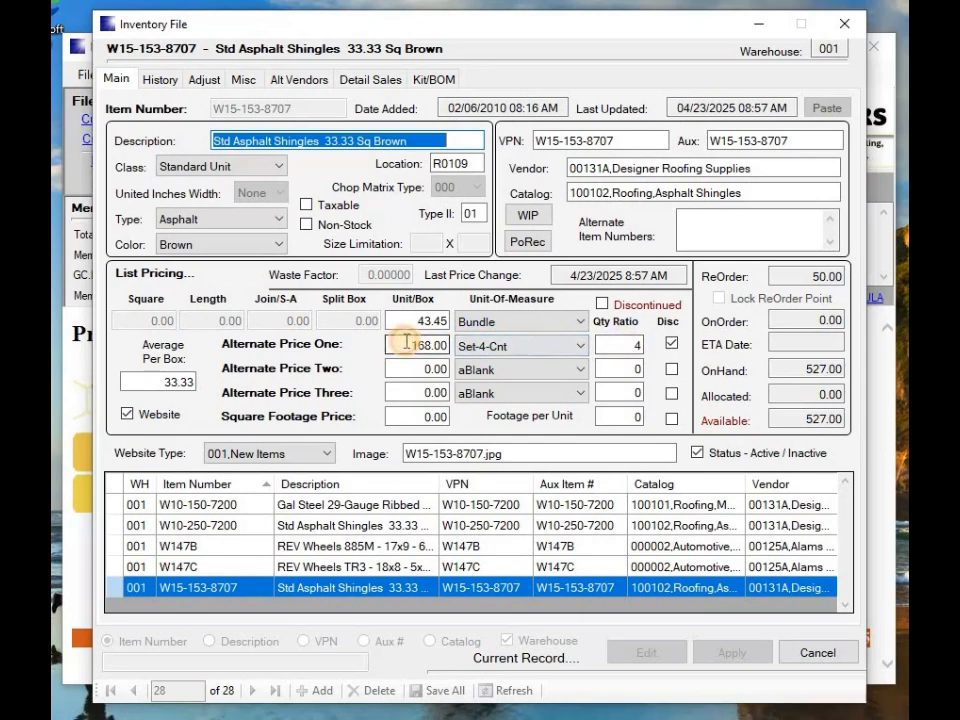
left_click(489, 345)
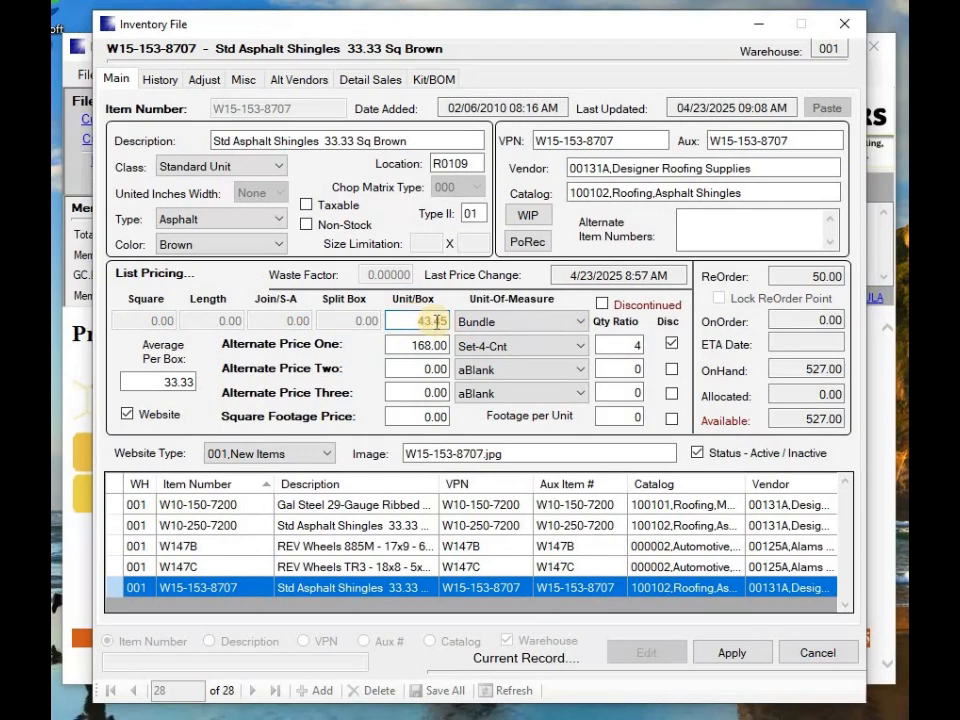
left_click(806, 369)
left_click_drag(843, 369, 848, 372)
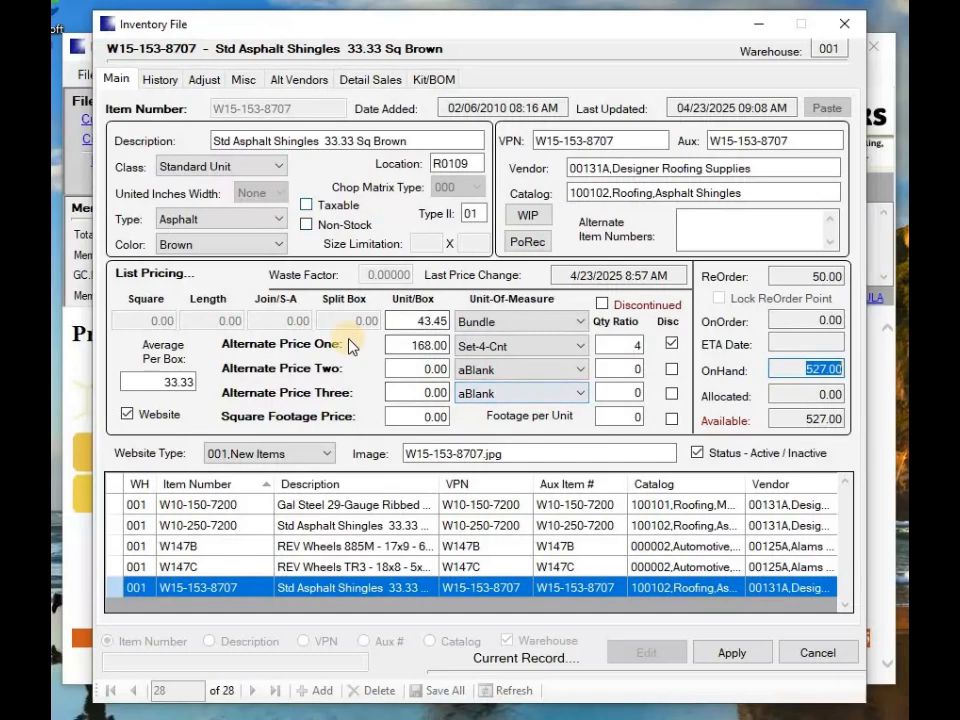
left_click(817, 655)
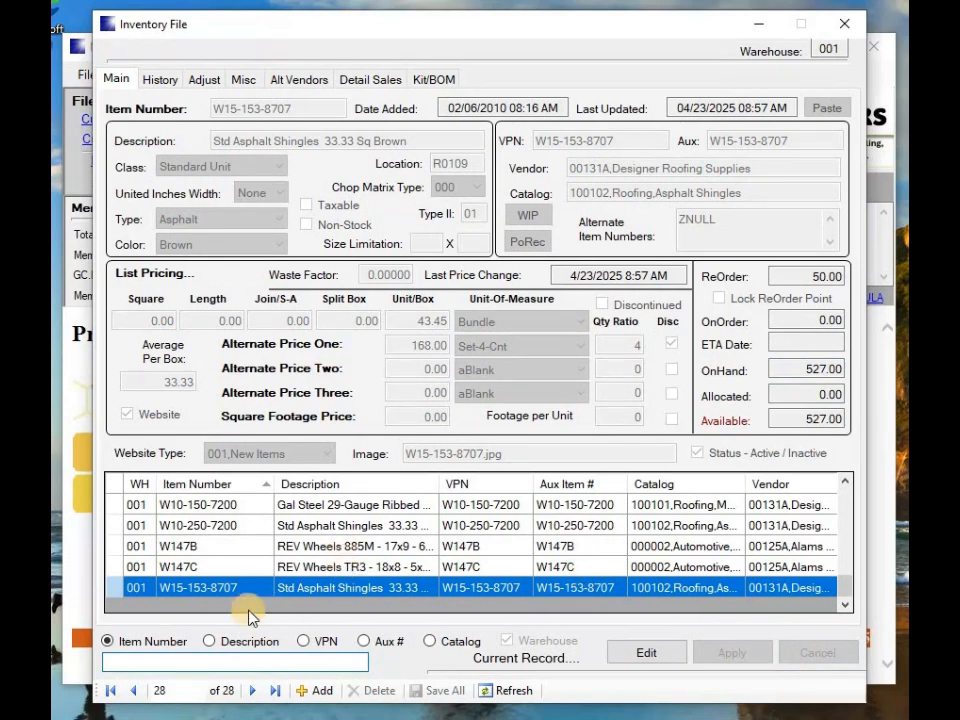
Step: Reopen item W15-153-8707, switch Taxable on and back off, and apply the record
double_click(111, 587)
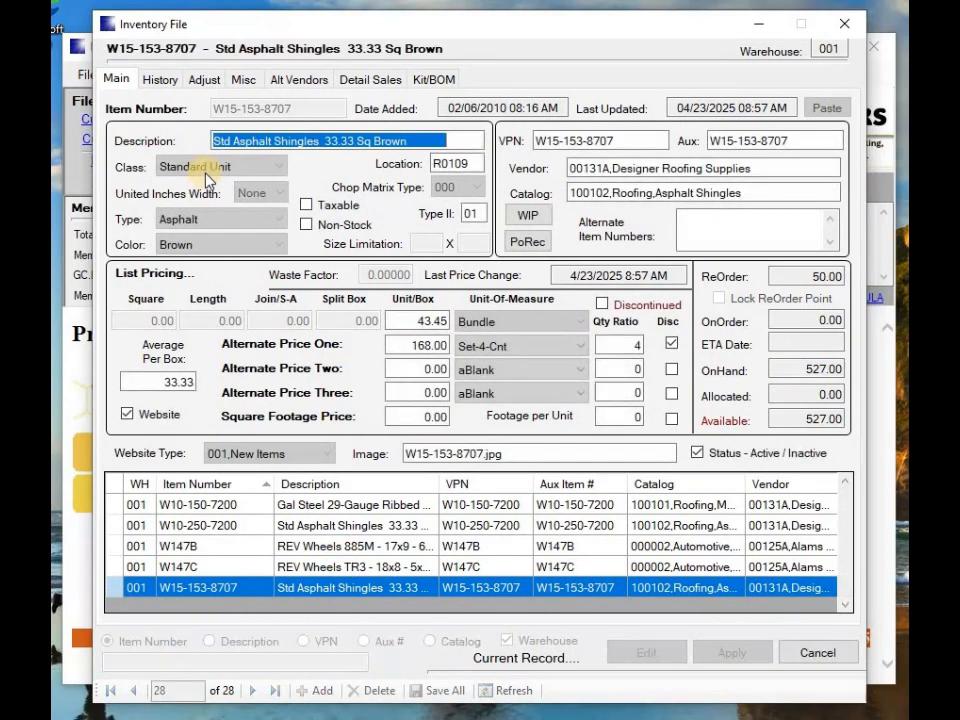
left_click(307, 206)
left_click(307, 206)
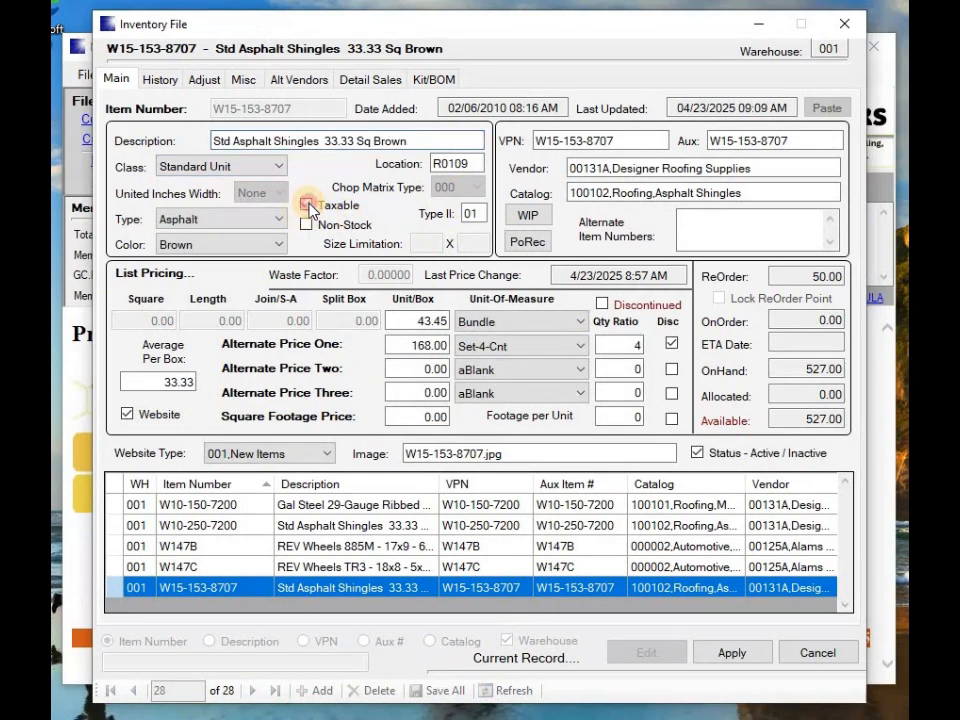
left_click(740, 656)
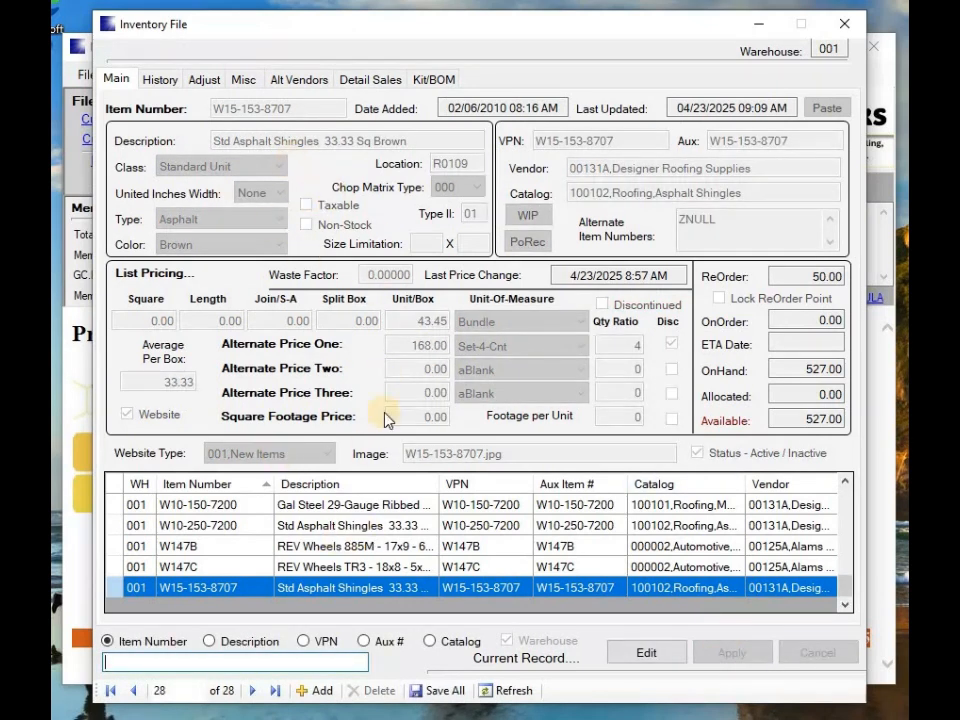
Step: Try to add a new inventory item, and exit the inventory file without saving the session's changes
left_click(317, 691)
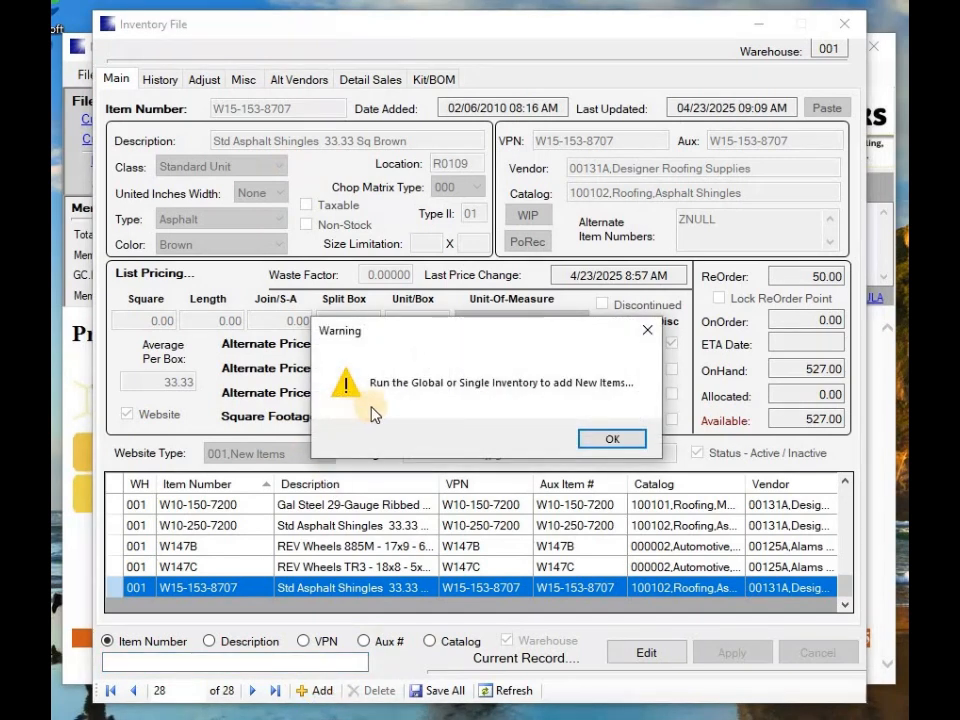
left_click(610, 441)
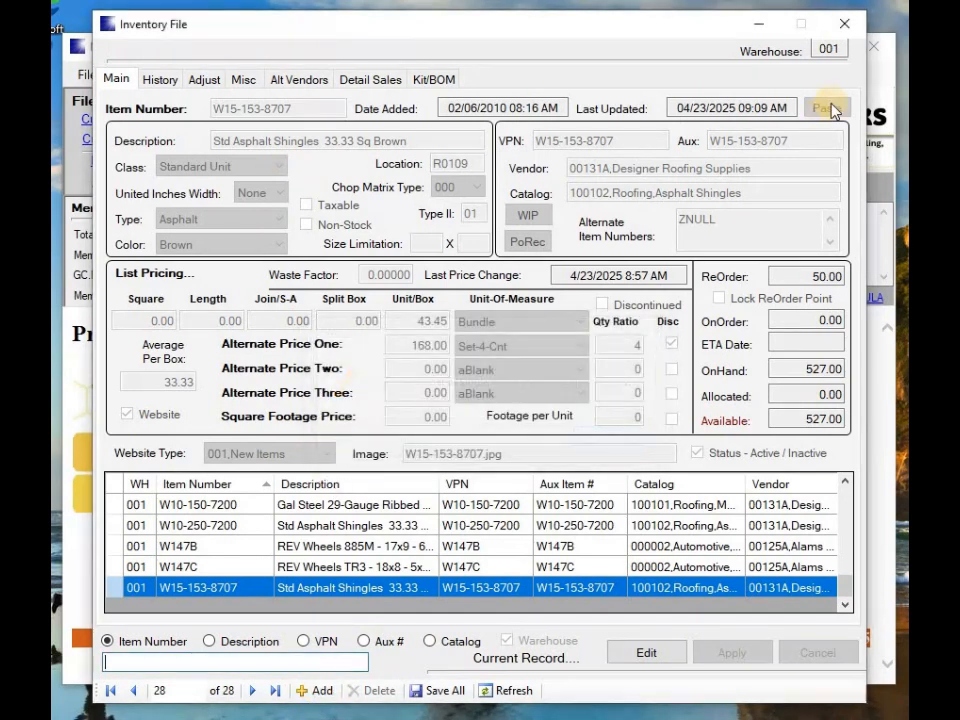
left_click(845, 23)
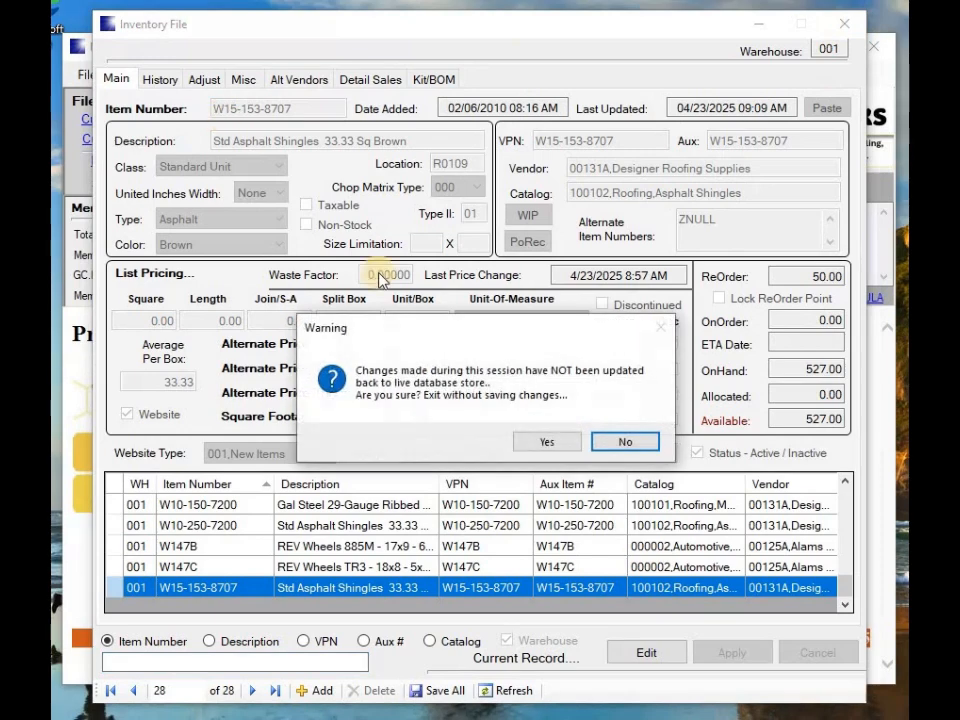
left_click(529, 442)
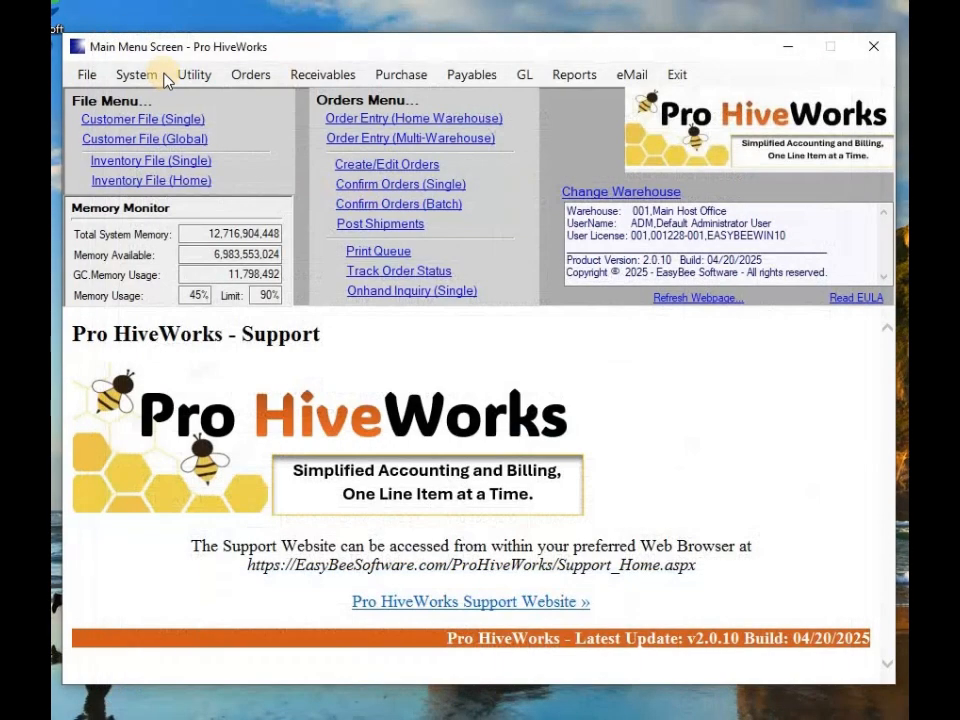
Step: Open the global inventory file and open the record of item W15-153-8707 for editing
left_click(87, 76)
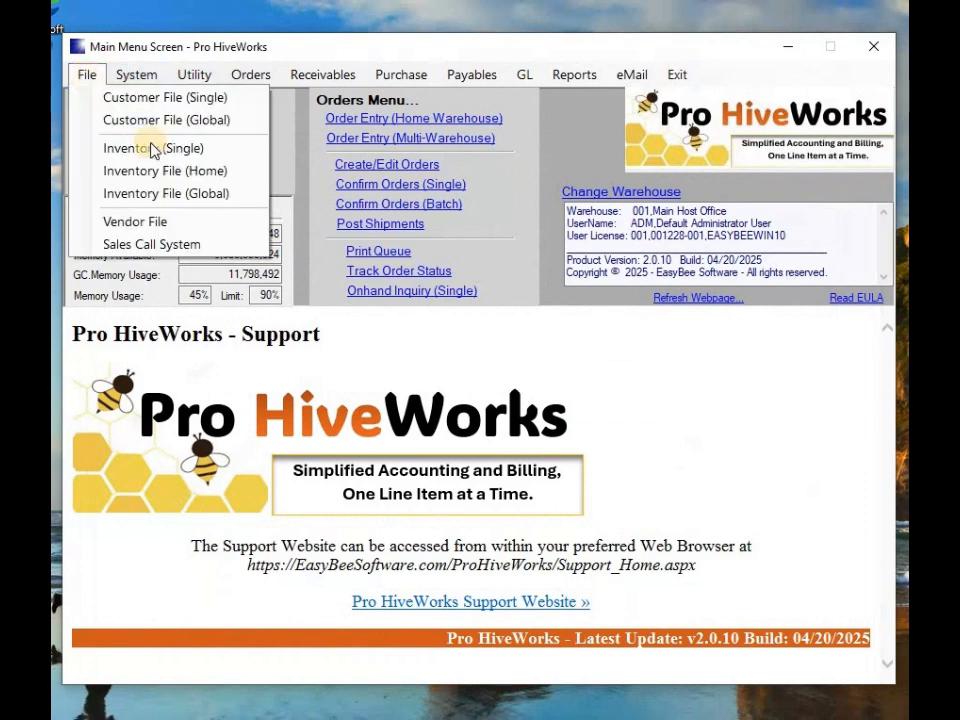
left_click(146, 194)
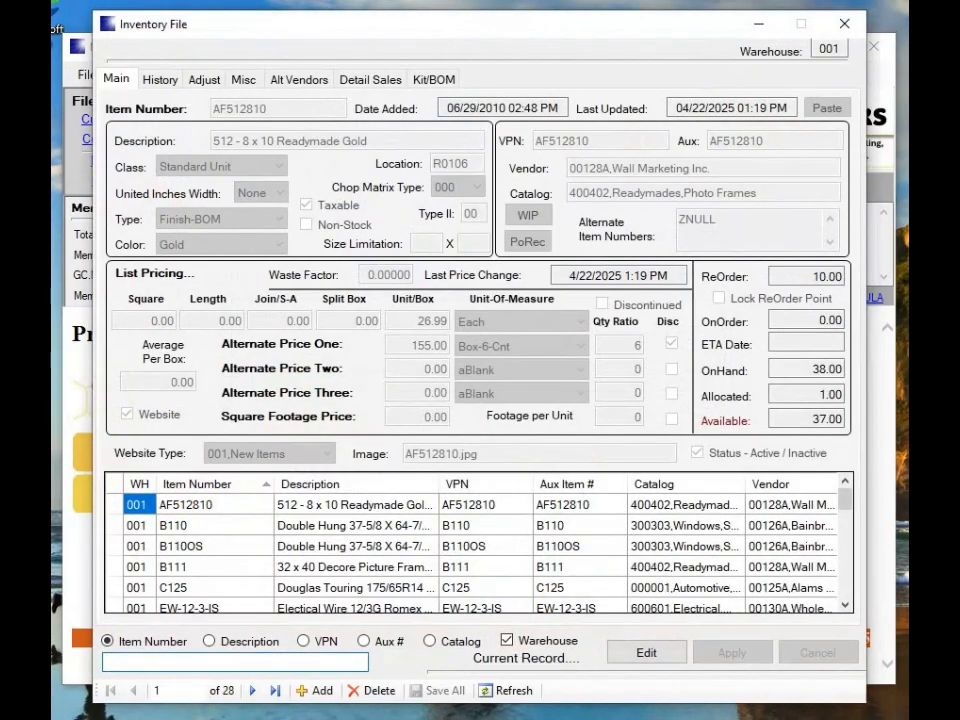
left_click_drag(845, 502, 850, 606)
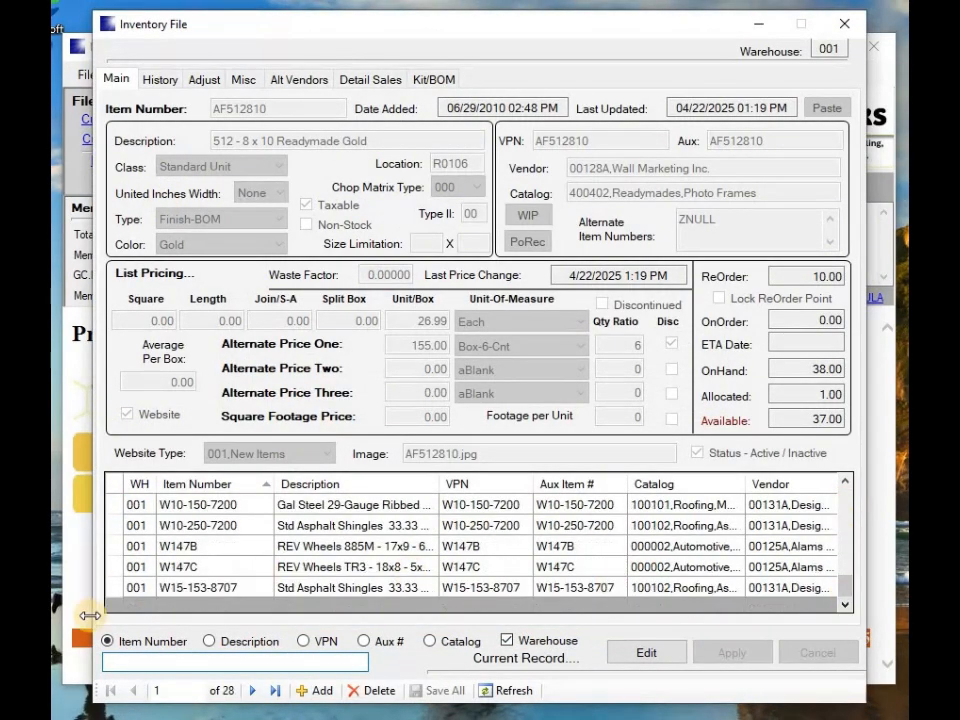
double_click(117, 588)
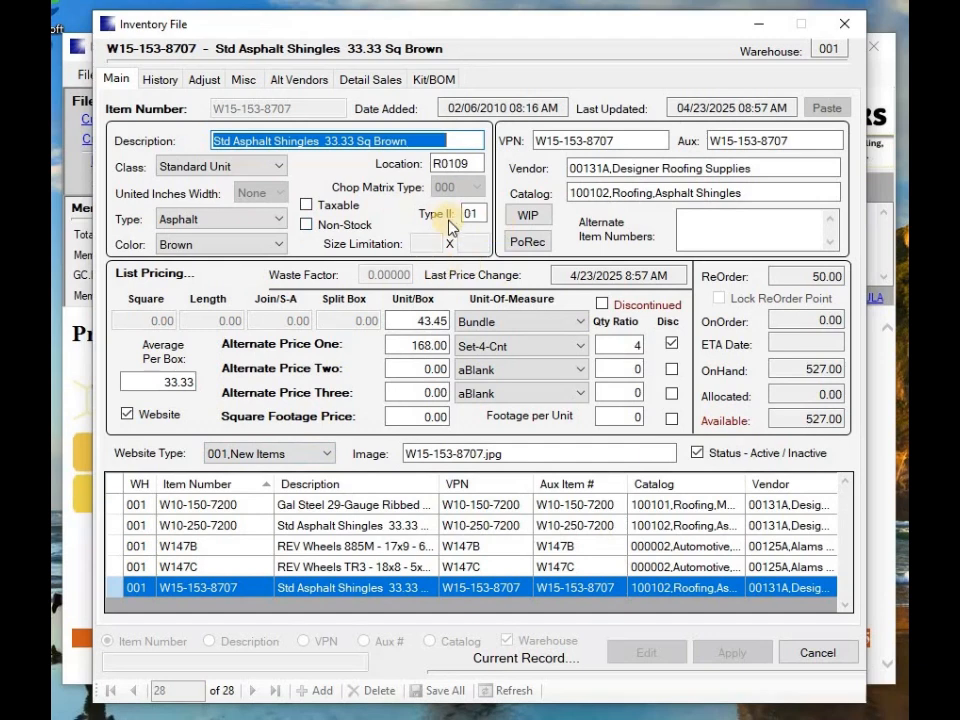
Step: Switch Taxable on and back off for item W15-153-8707 and apply the record in the global inventory file
left_click(311, 207)
left_click(311, 207)
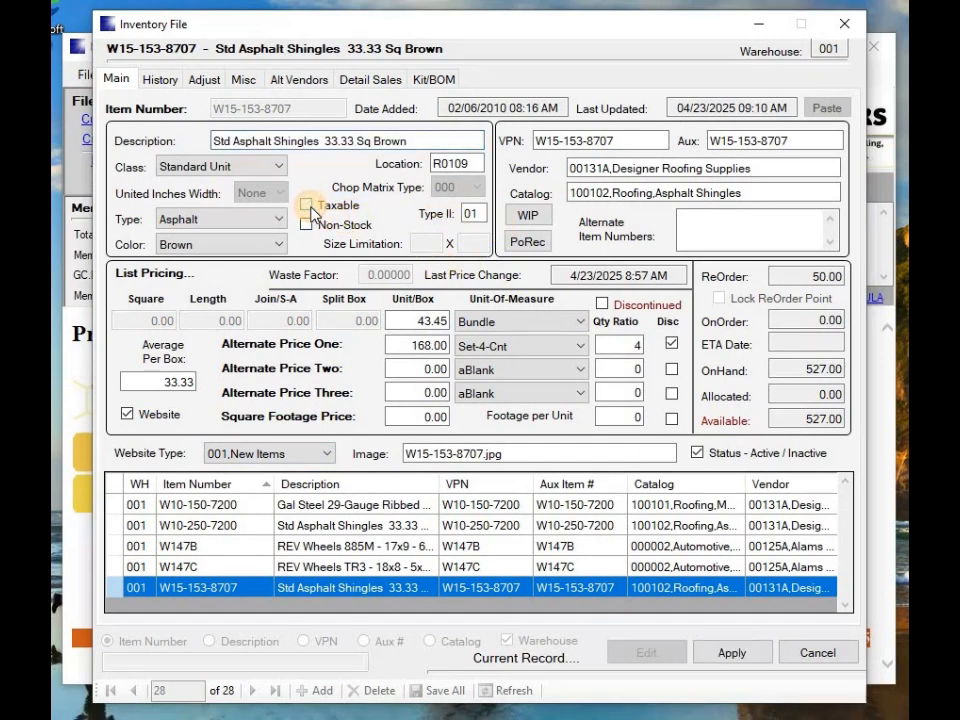
left_click(715, 648)
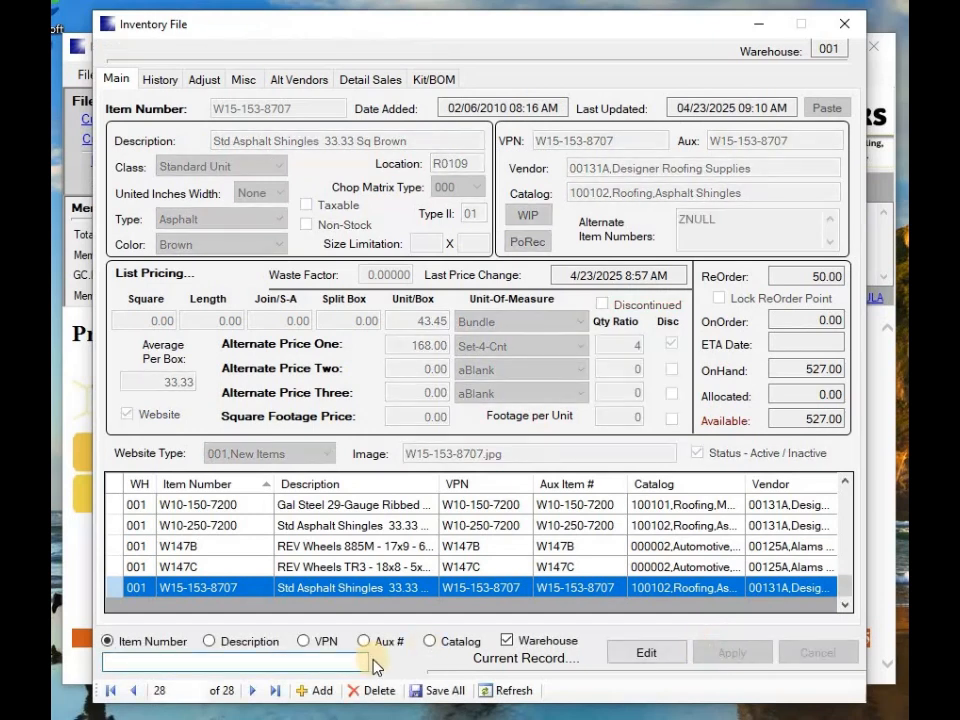
Step: Add inventory item W15-75-4885 with the placeholder description 123 and paste the details of item W15-153-8707 into it
left_click(318, 691)
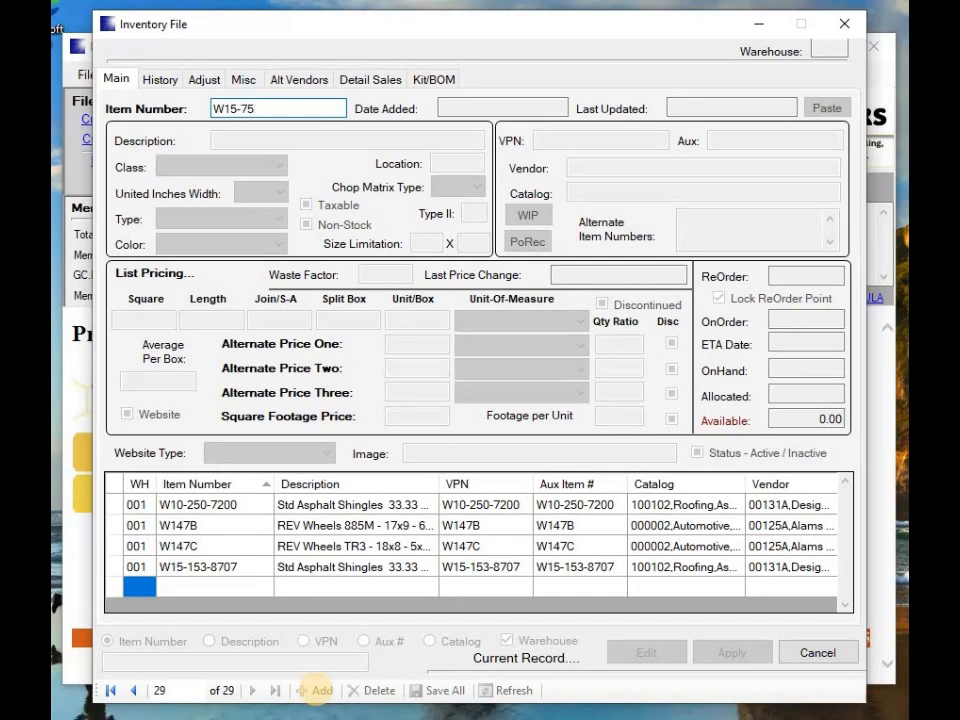
type("W15-75-4885")
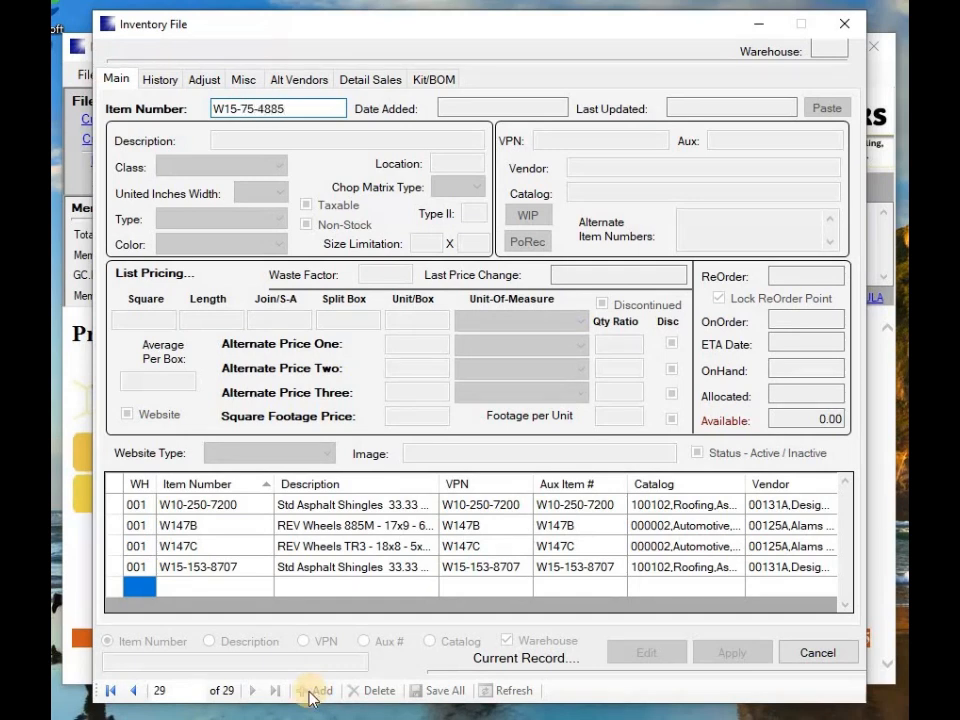
key("Tab")
type("123")
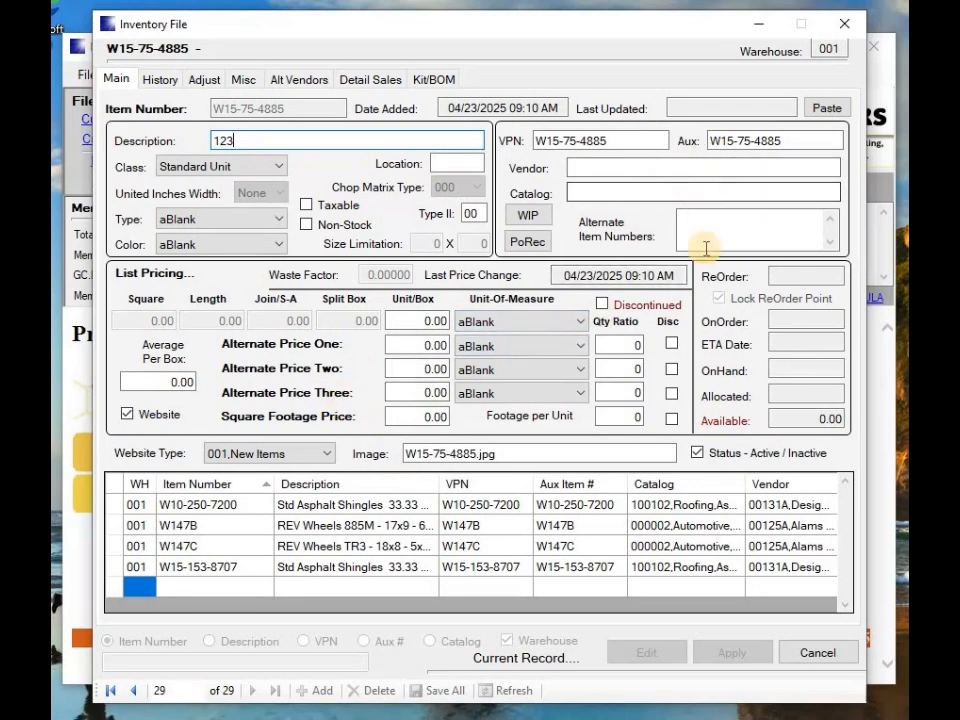
left_click(827, 107)
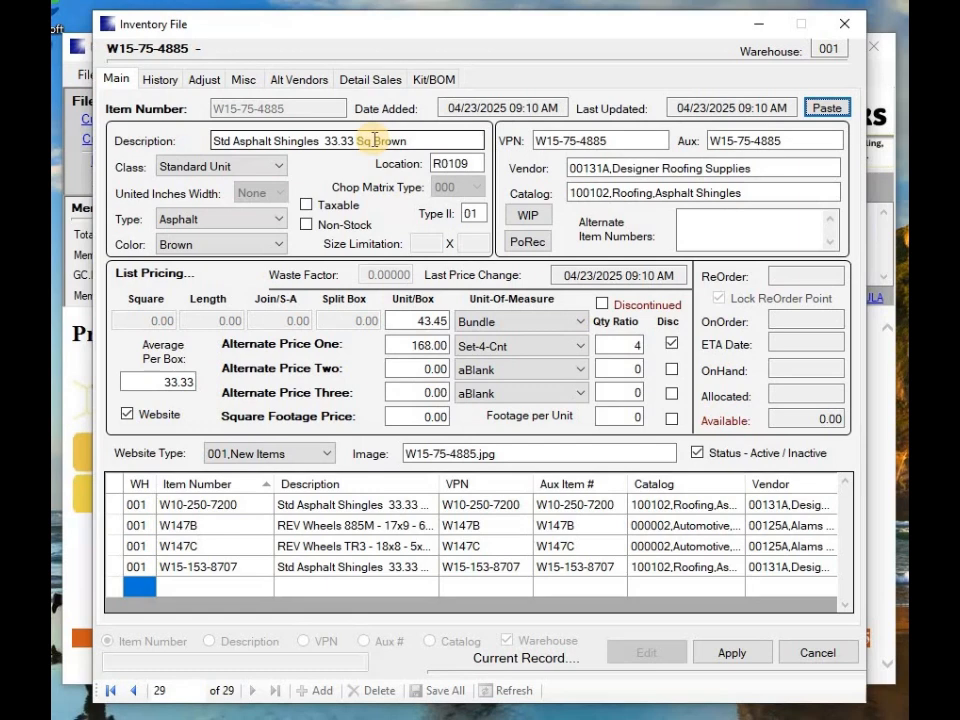
Step: Change the description's ending to Gray, set the color to Gray, and apply the new W15-75-4885 record
double_click(417, 140)
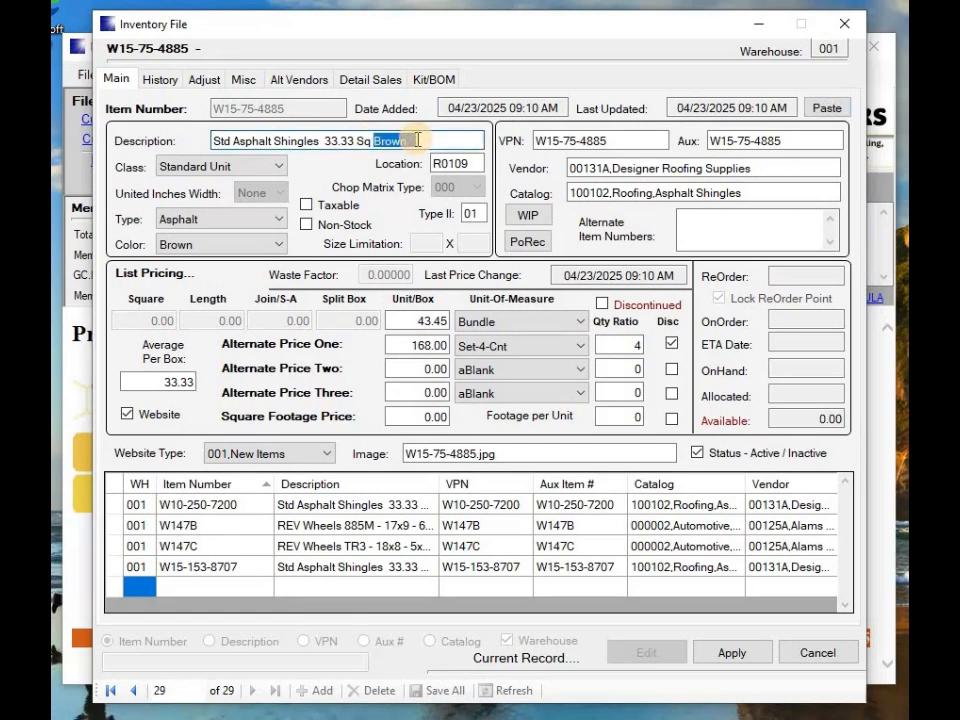
key("BackSpace")
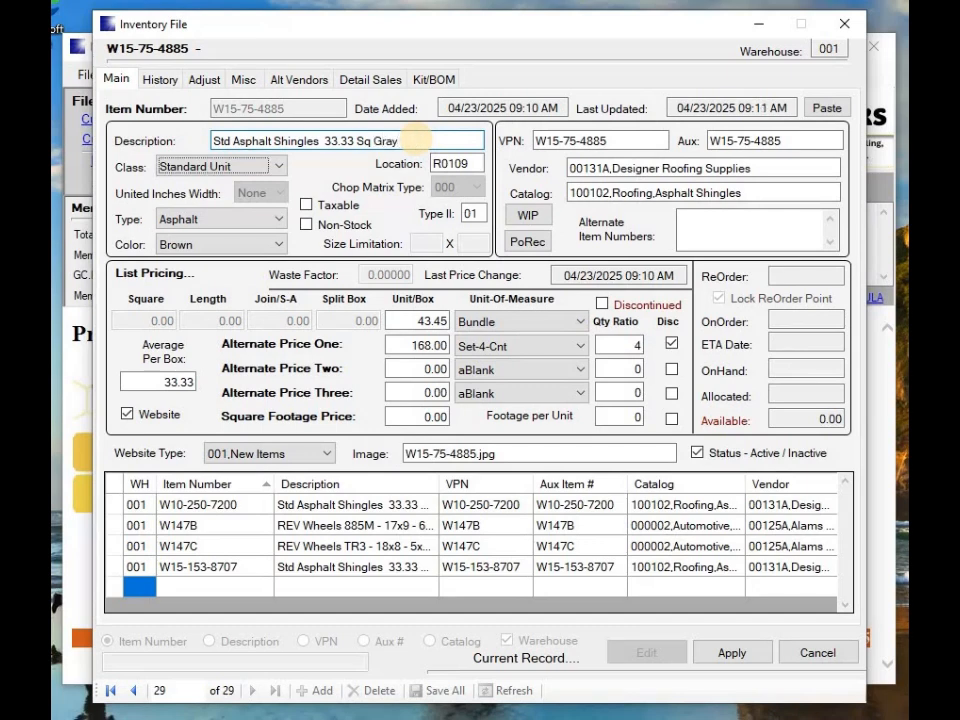
key("Tab")
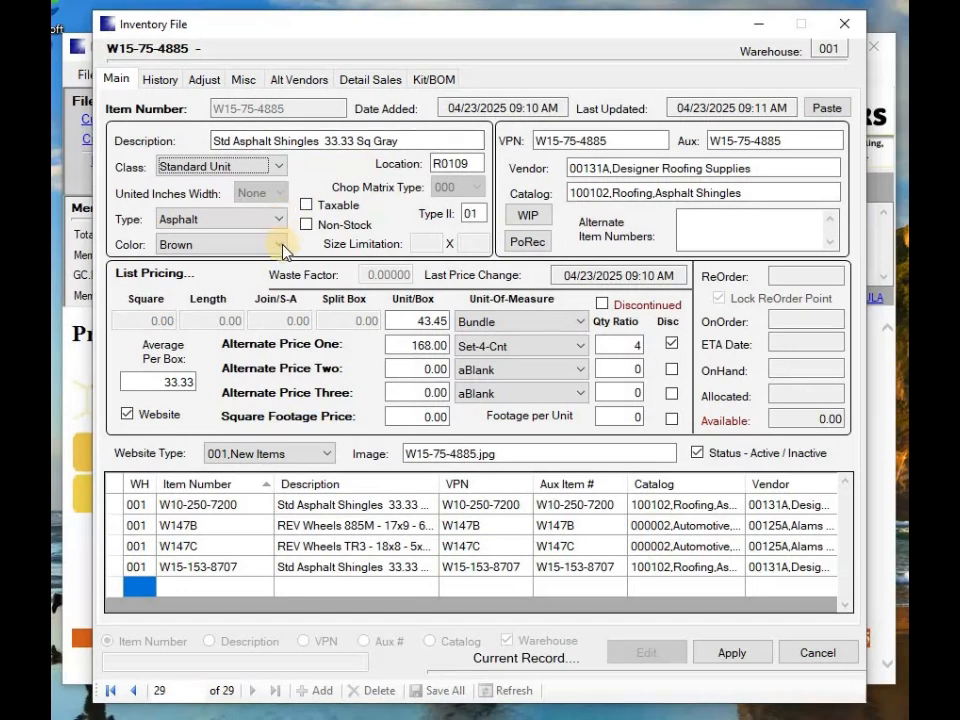
left_click(279, 246)
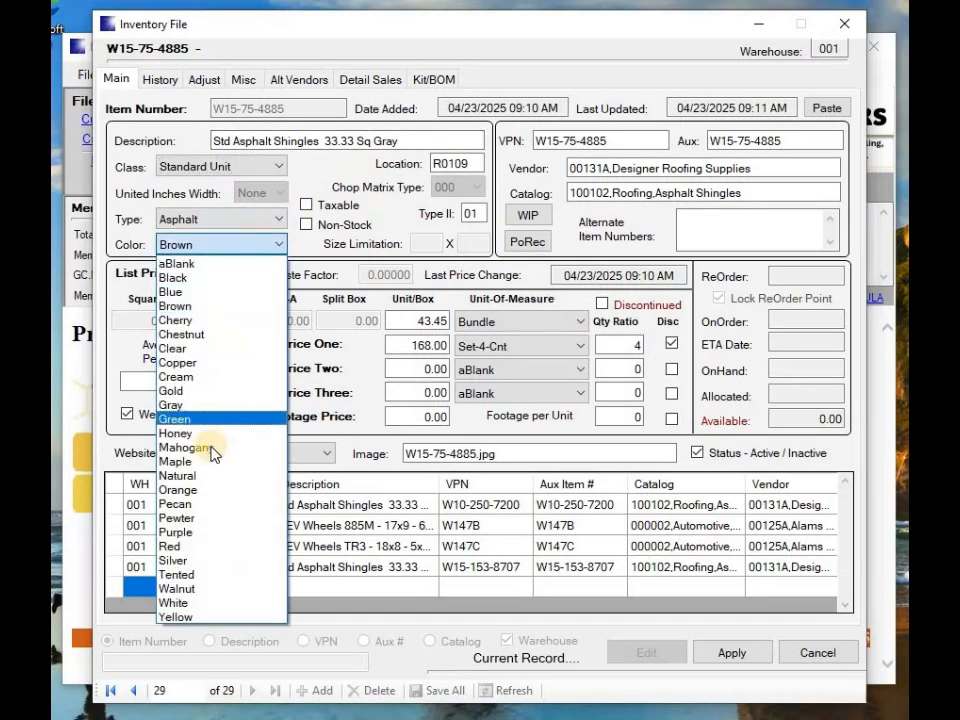
left_click(199, 406)
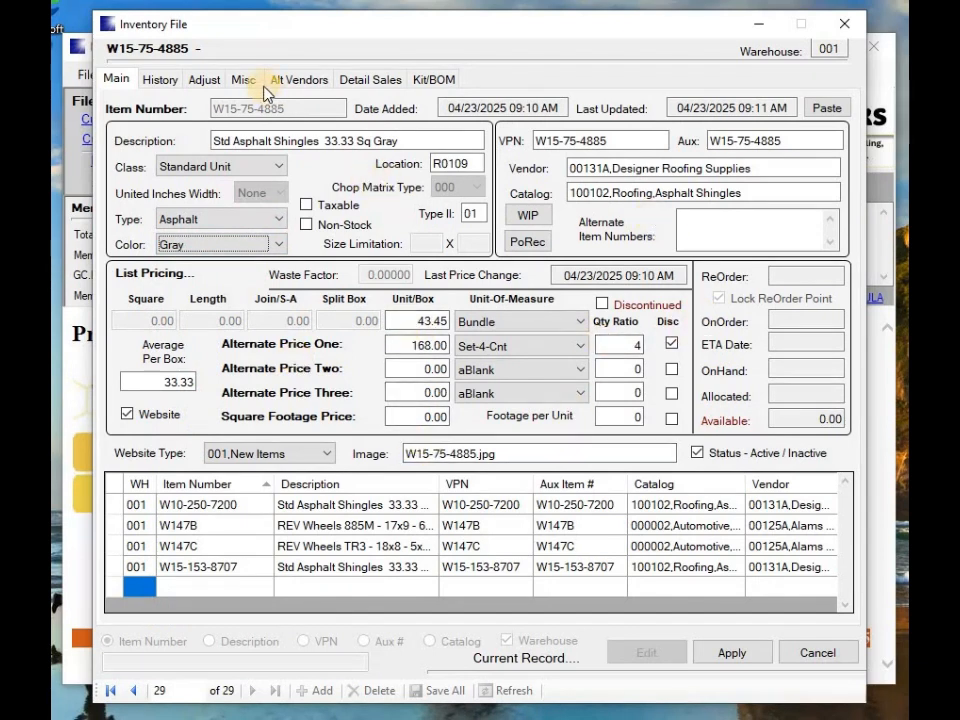
left_click(215, 80)
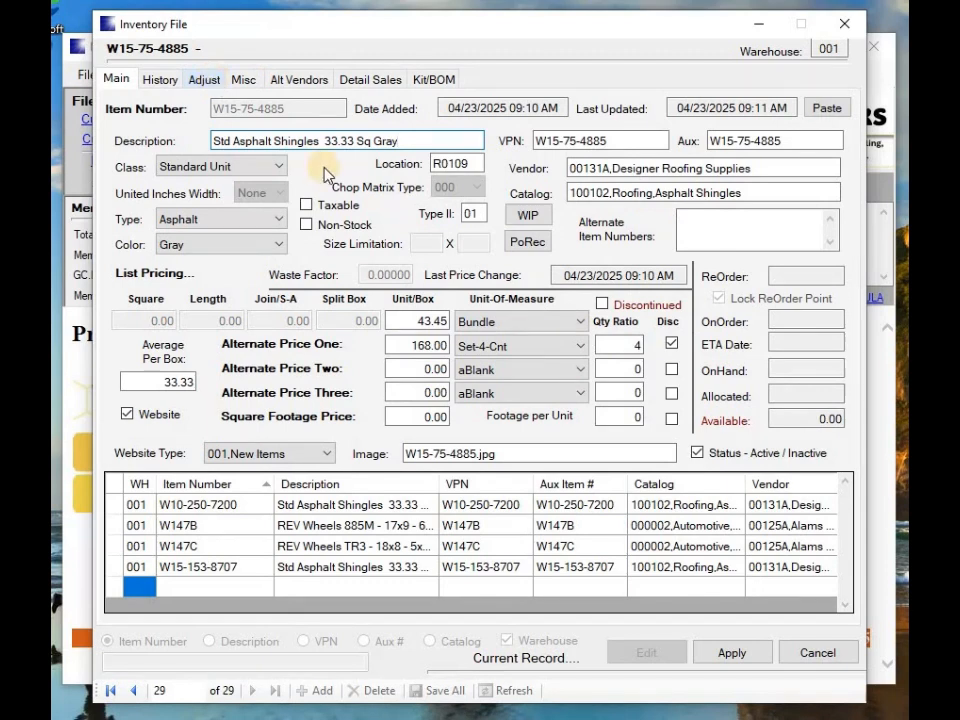
left_click(727, 652)
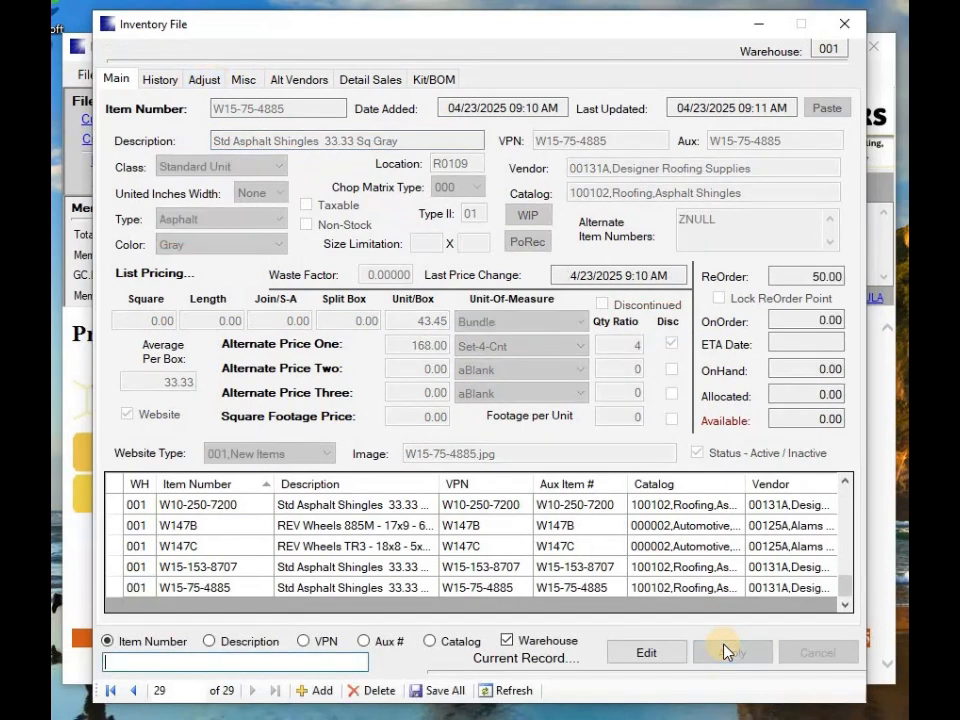
Step: Check the quantity breaks and on-hand adjustments of item W15-75-4885, and save all changes to the live database
double_click(113, 588)
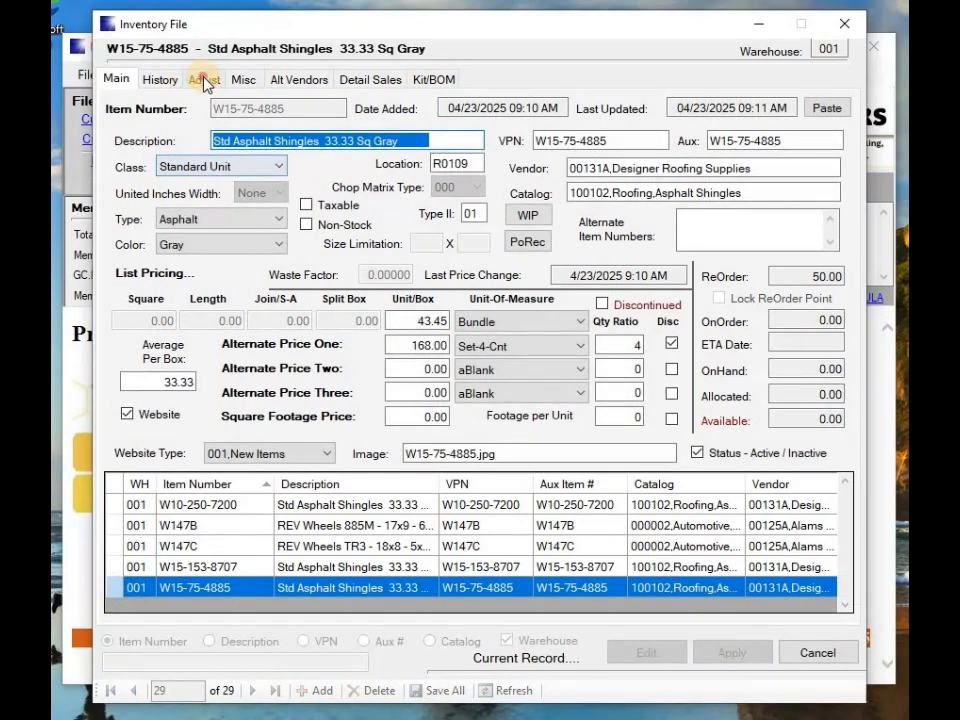
left_click(205, 80)
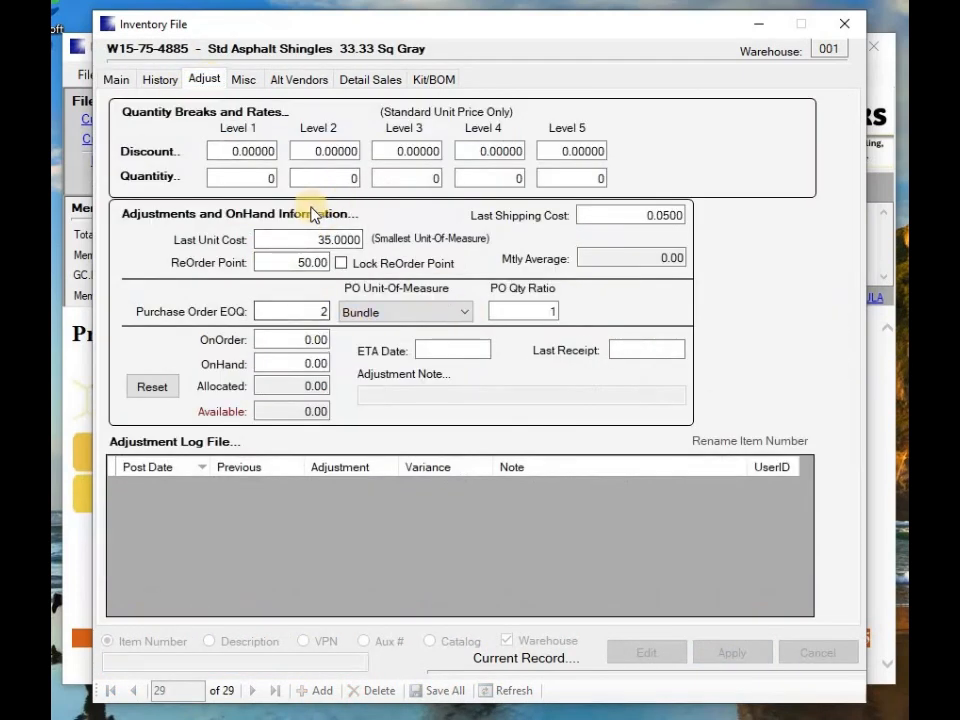
left_click(114, 80)
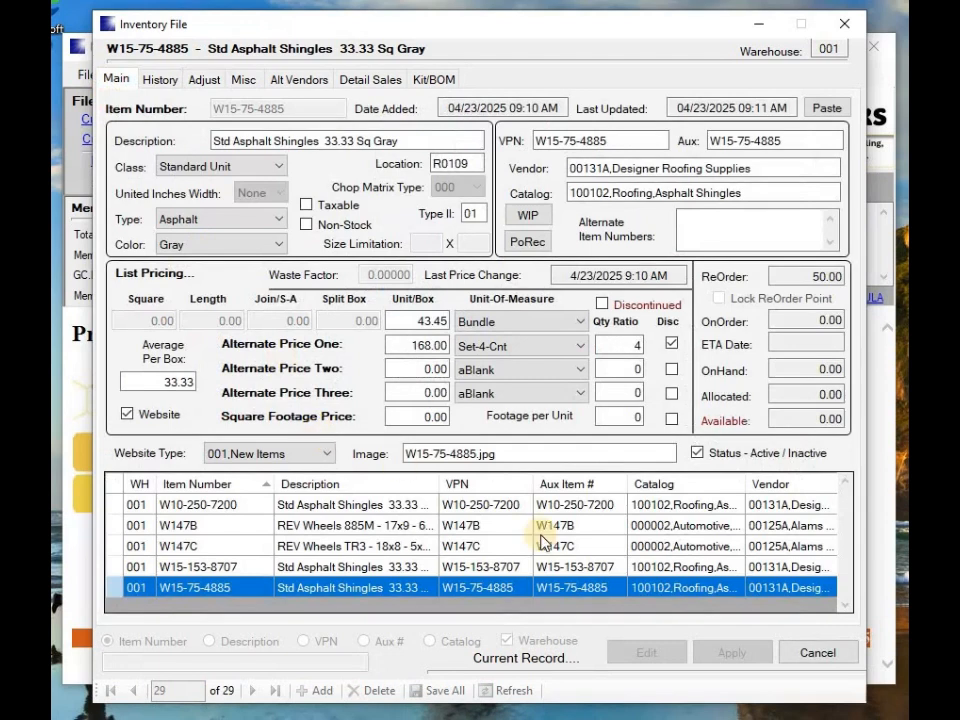
left_click(447, 692)
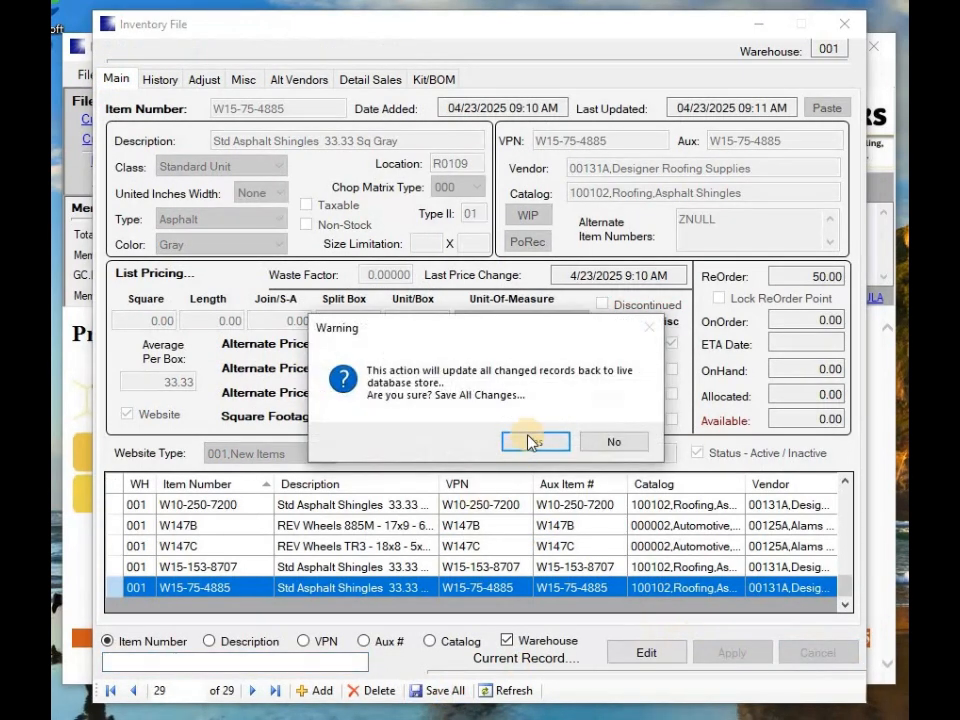
left_click(530, 442)
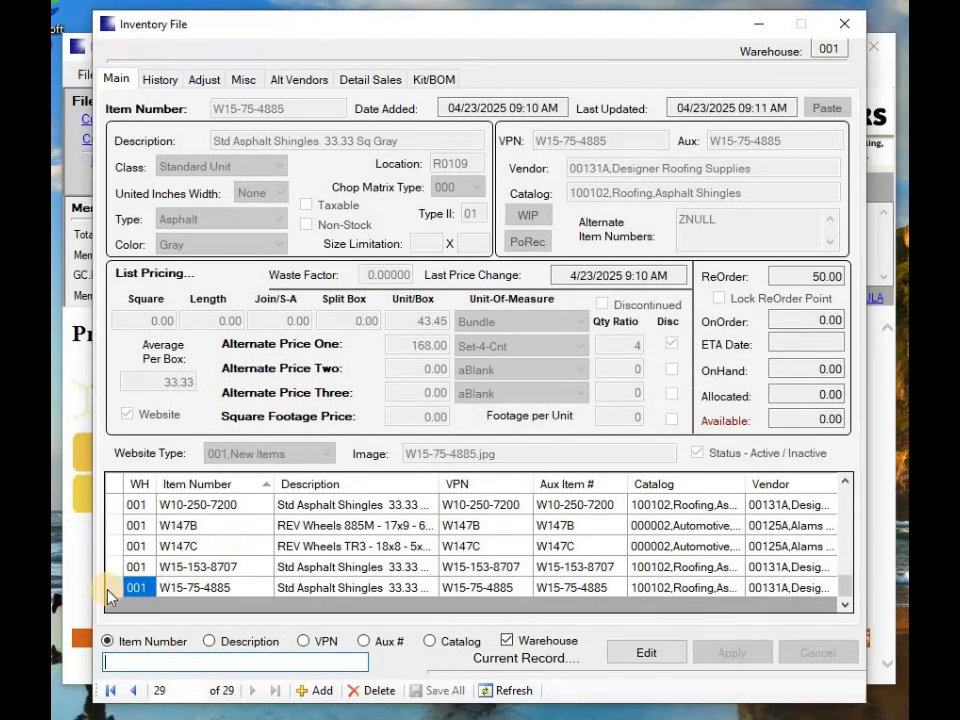
Step: Remove the single-warehouse filter and compare the warehouse 001 and 002 records of item W15-75-4885
left_click(507, 642)
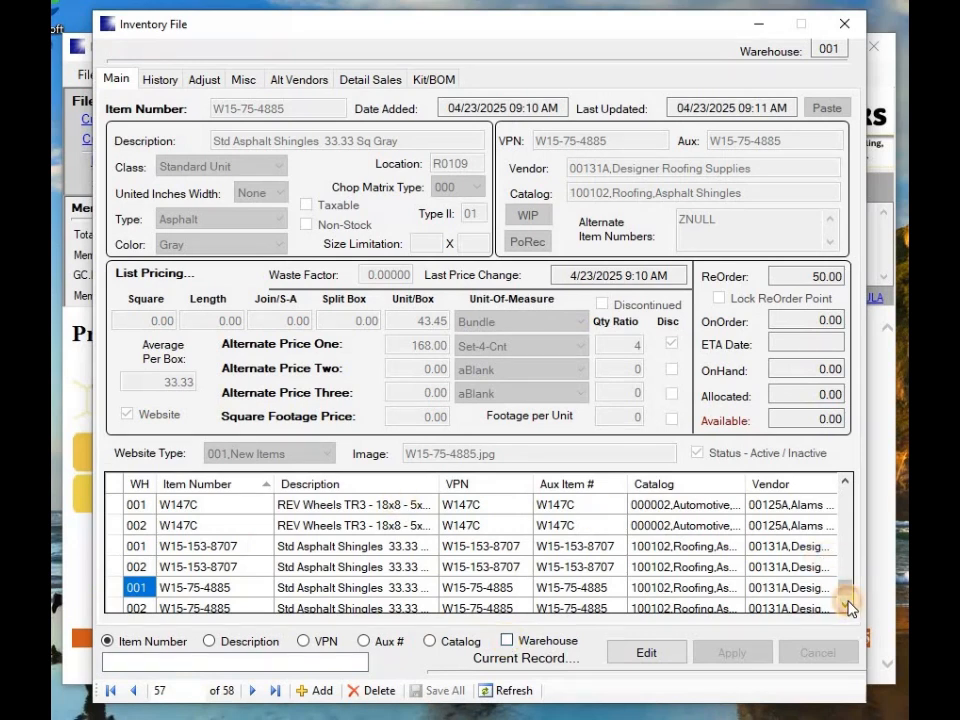
left_click(846, 605)
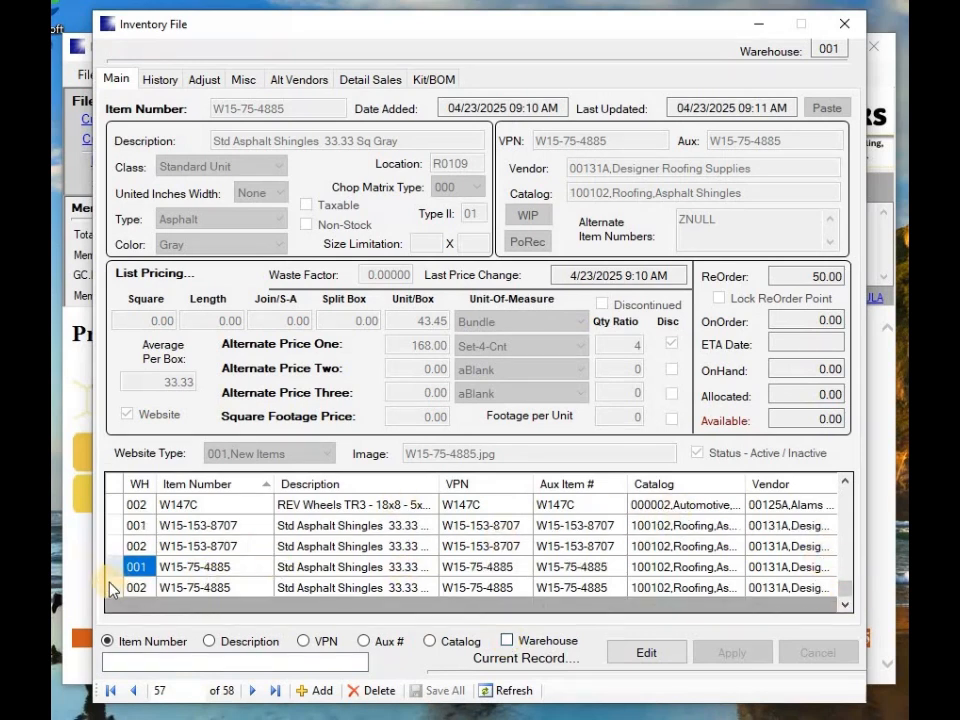
left_click(110, 591)
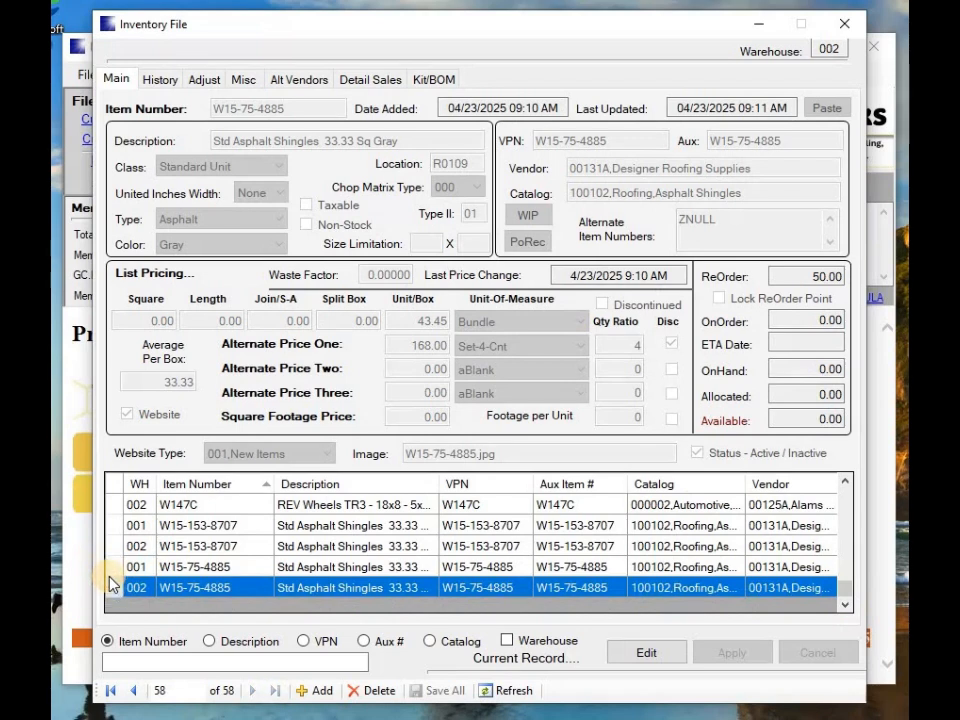
left_click(113, 570)
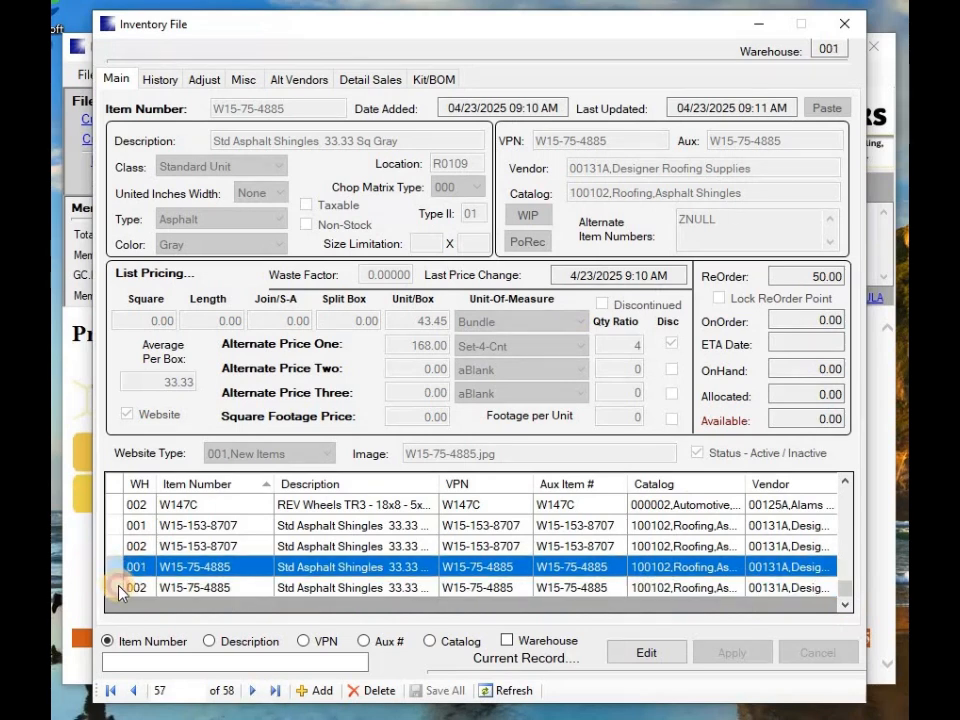
left_click(190, 588)
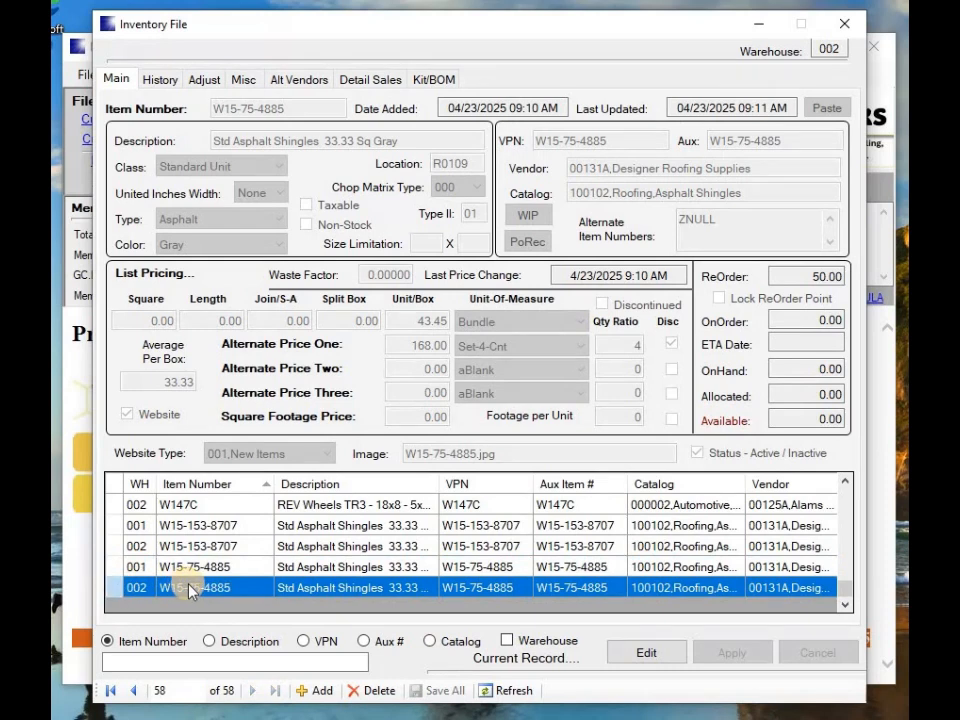
Step: Close the inventory file and change the active warehouse to 002, Remote Warehouse
left_click(850, 28)
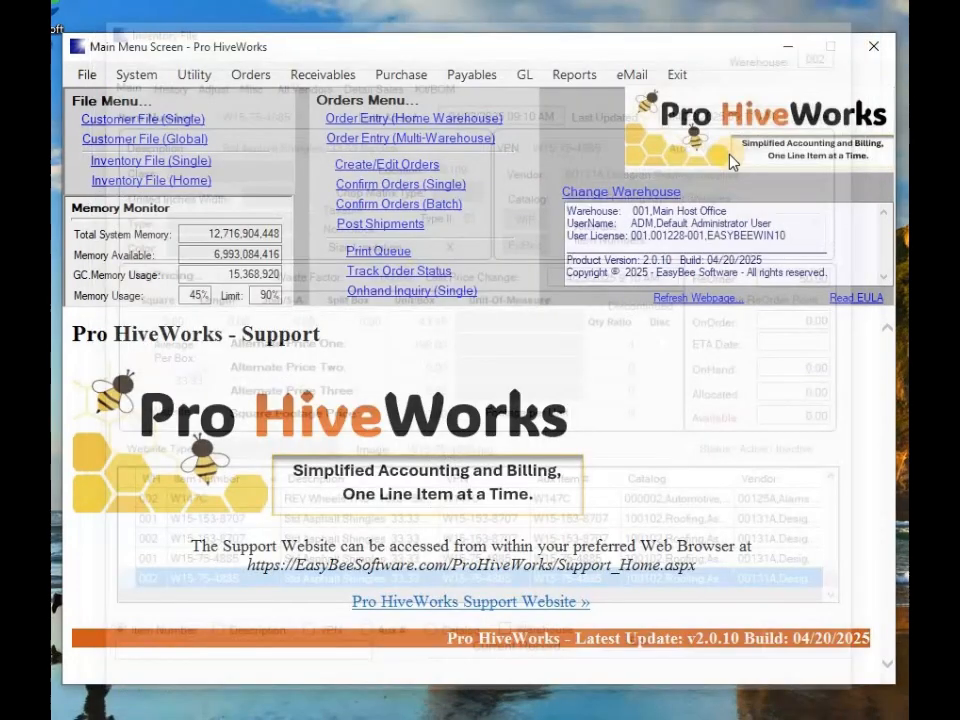
left_click(626, 191)
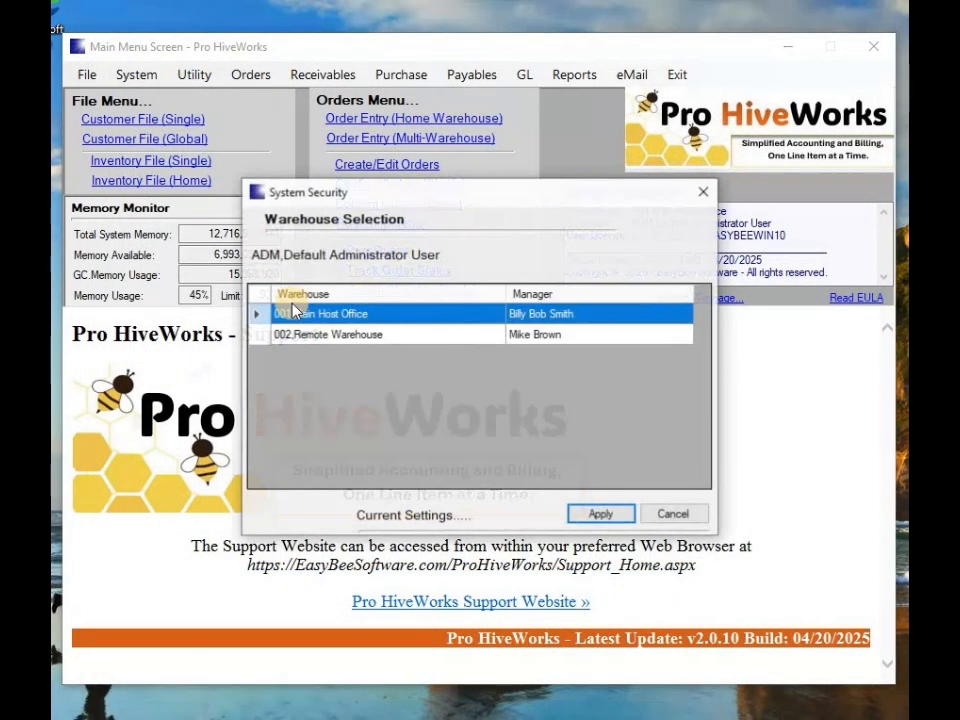
double_click(257, 336)
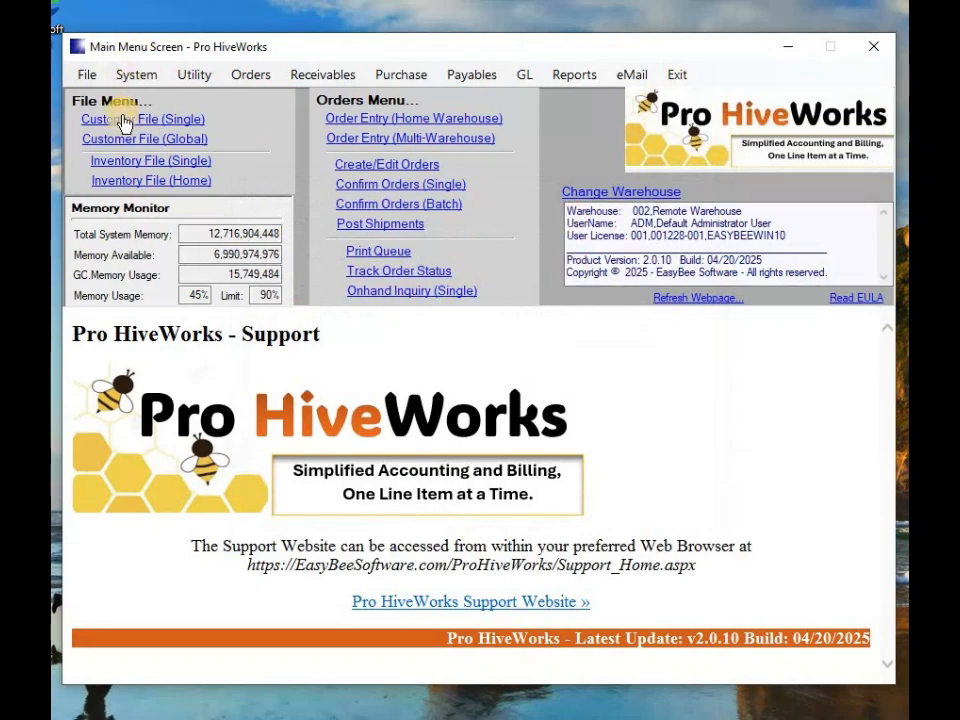
Step: Open the home inventory file for warehouse 002 and view the records of items B110, B110OS and B111
left_click(131, 185)
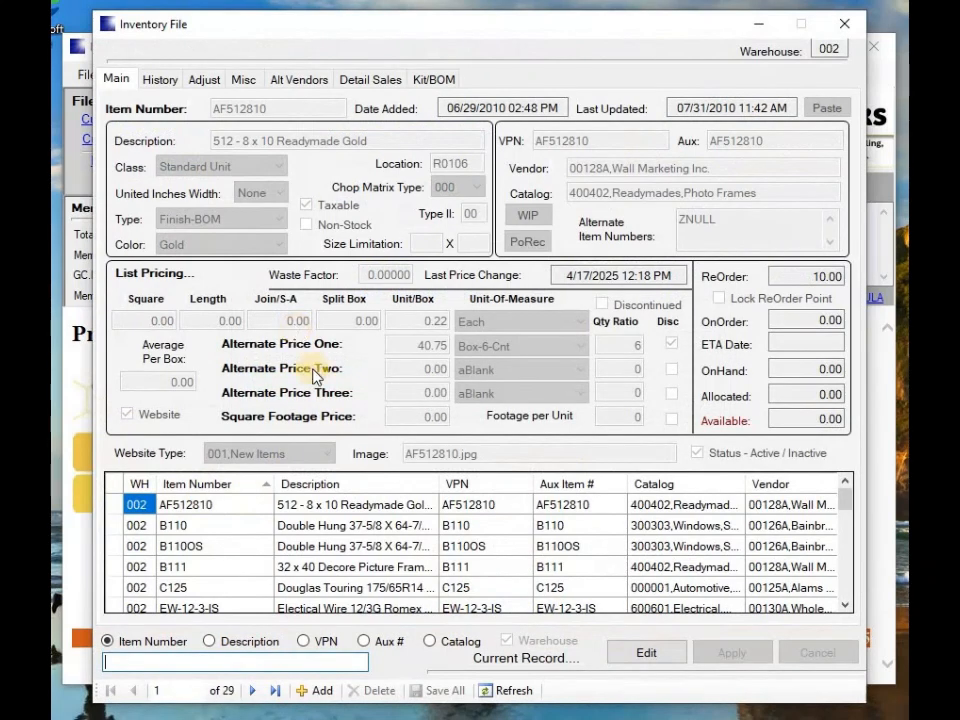
left_click(140, 527)
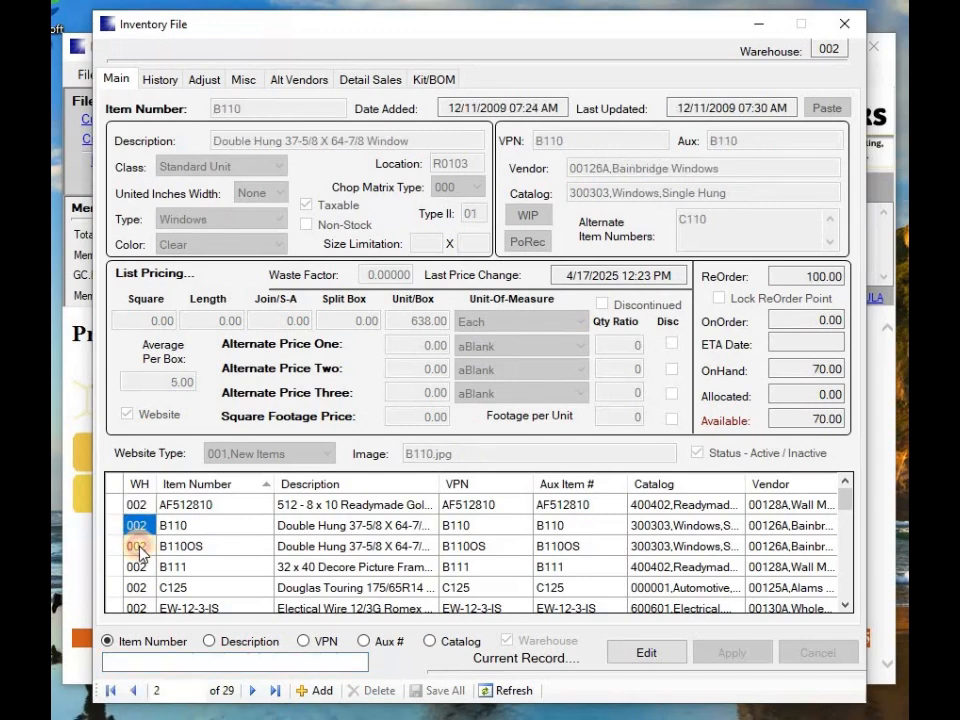
left_click(140, 548)
left_click(137, 566)
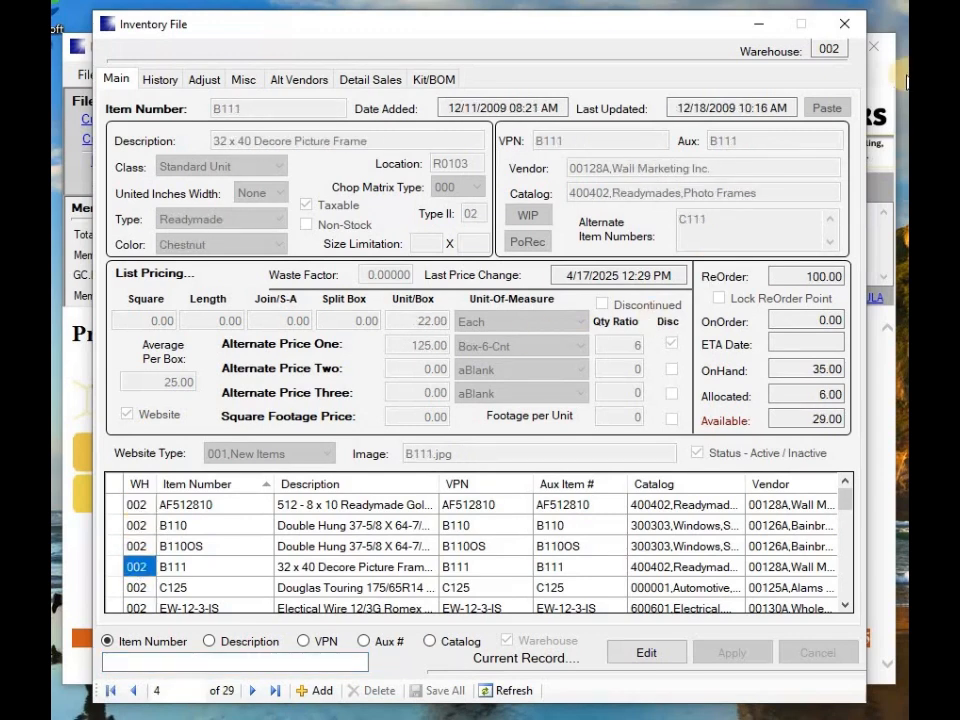